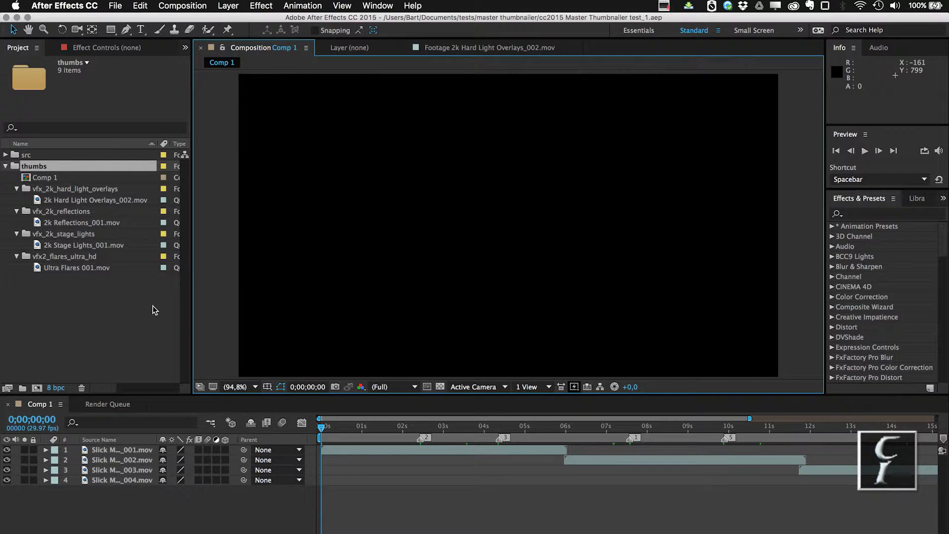
Switch to Path Finder and look at the ThumbnailerPresets output module files in the distro folder.
{"action": "key", "text": "super+Tab"}
{"action": "key", "text": "super+Tab"}
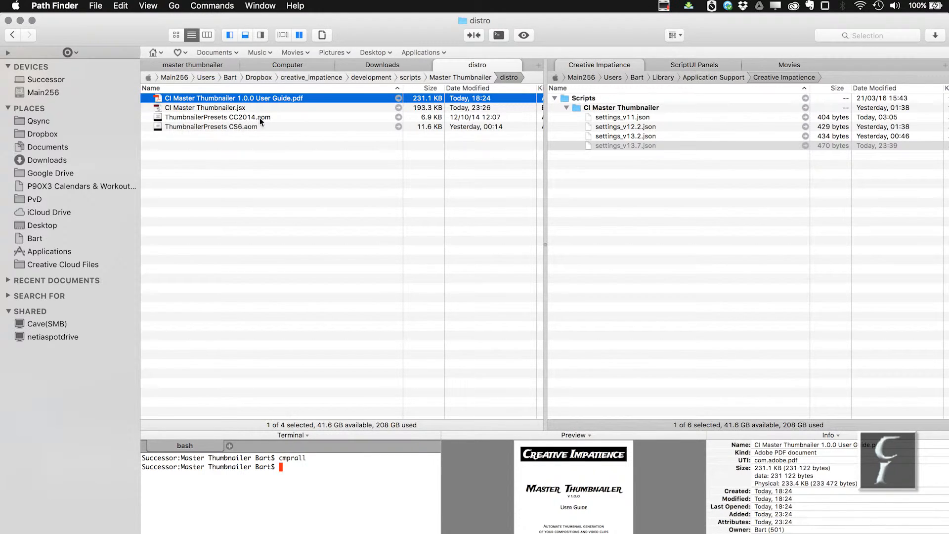
{"action": "left_click", "coordinate": [191, 118]}
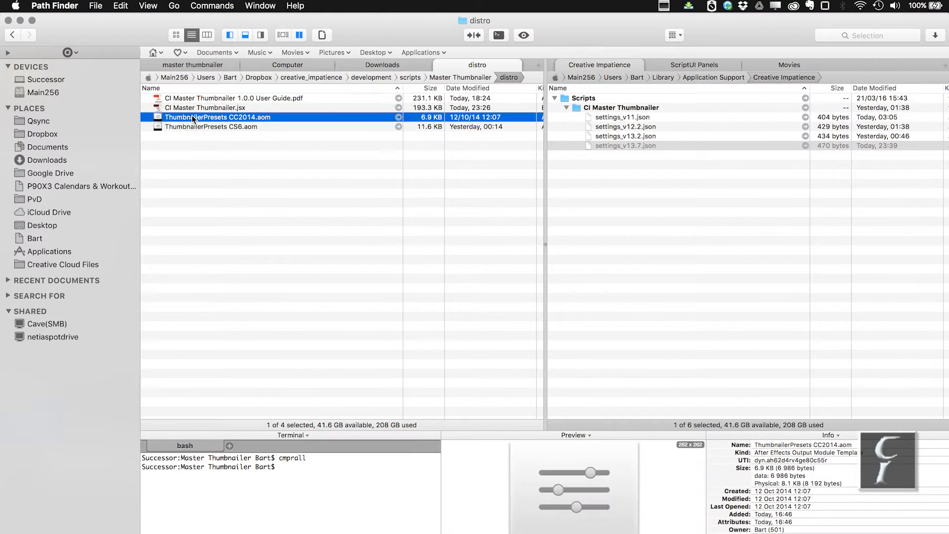
{"action": "left_click", "coordinate": [245, 133]}
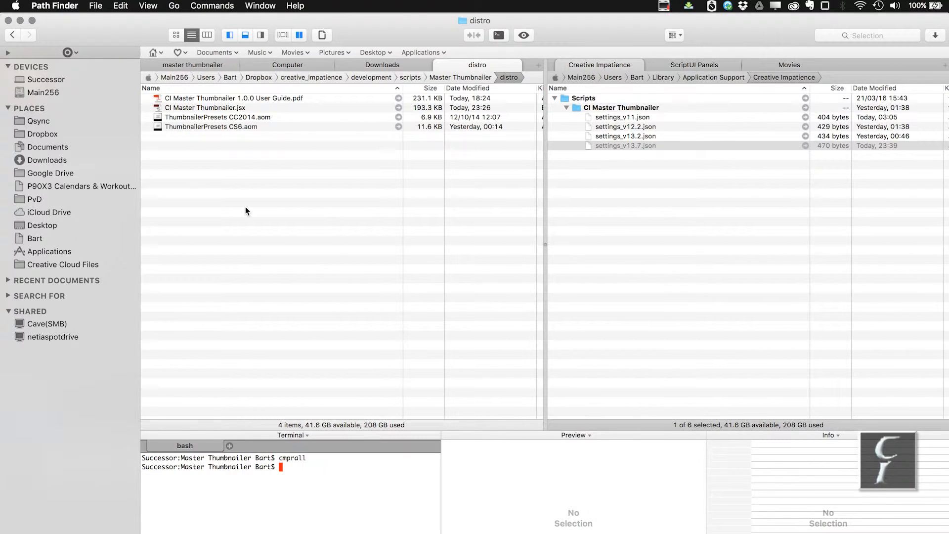
Switch back to After Effects and load ThumbnailerPresets CC2014.aom into the output module templates.
{"action": "key", "text": "super+Tab"}
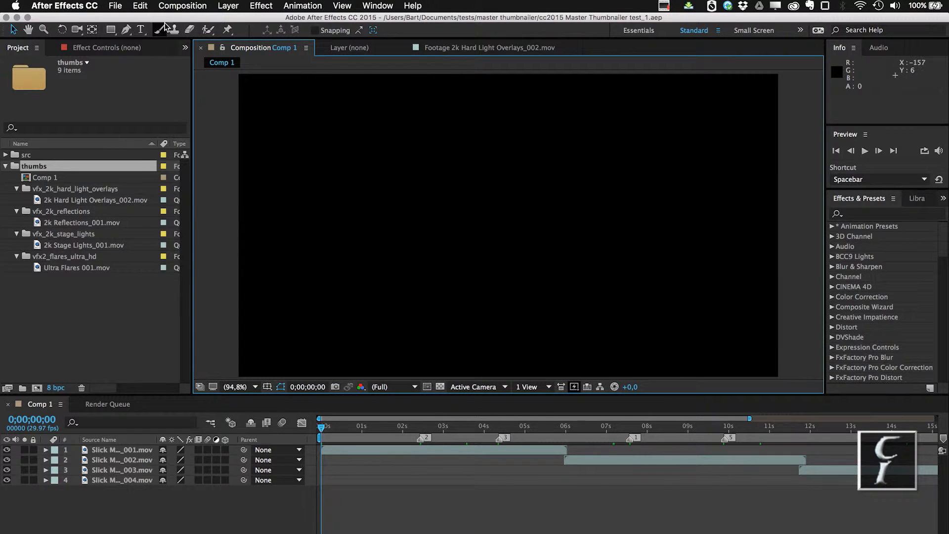
{"action": "left_click", "coordinate": [143, 6]}
{"action": "mouse_move", "coordinate": [286, 292]}
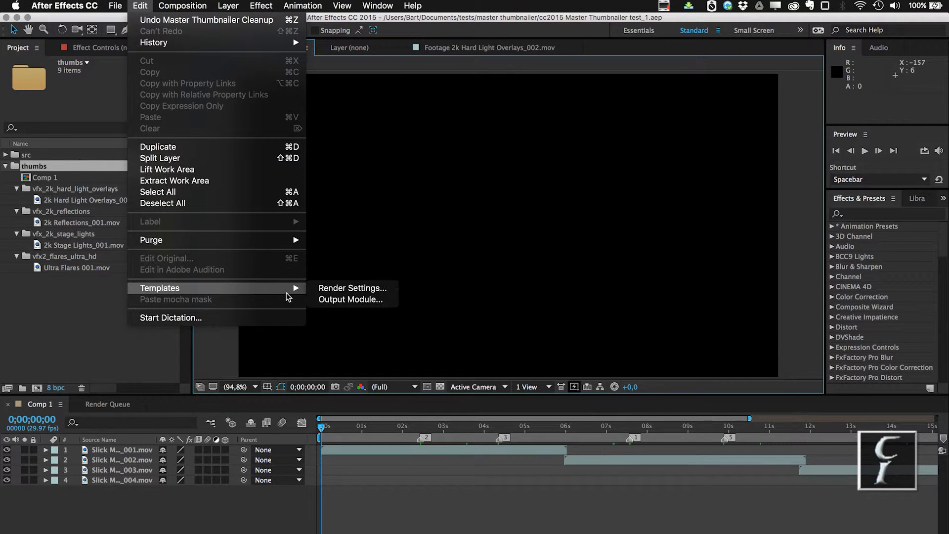
{"action": "left_click", "coordinate": [343, 299]}
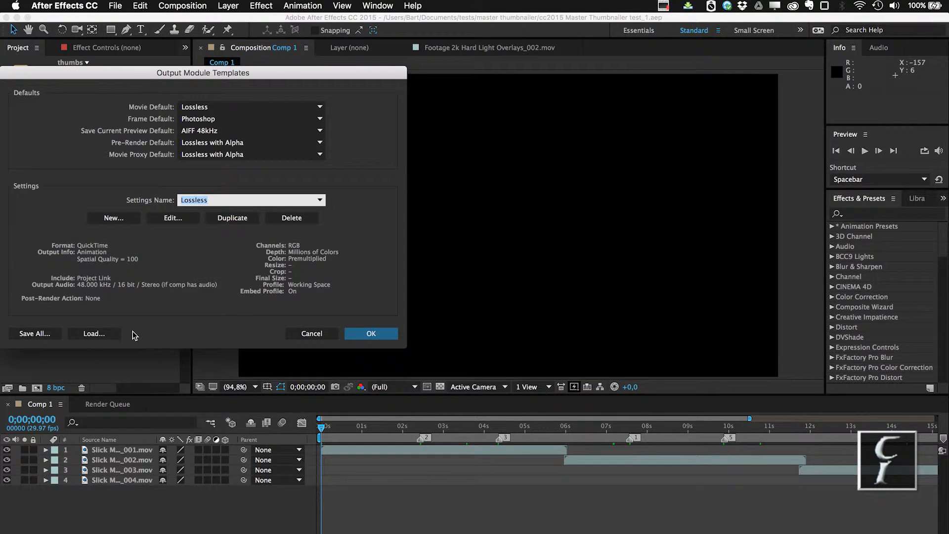
{"action": "left_click", "coordinate": [104, 333]}
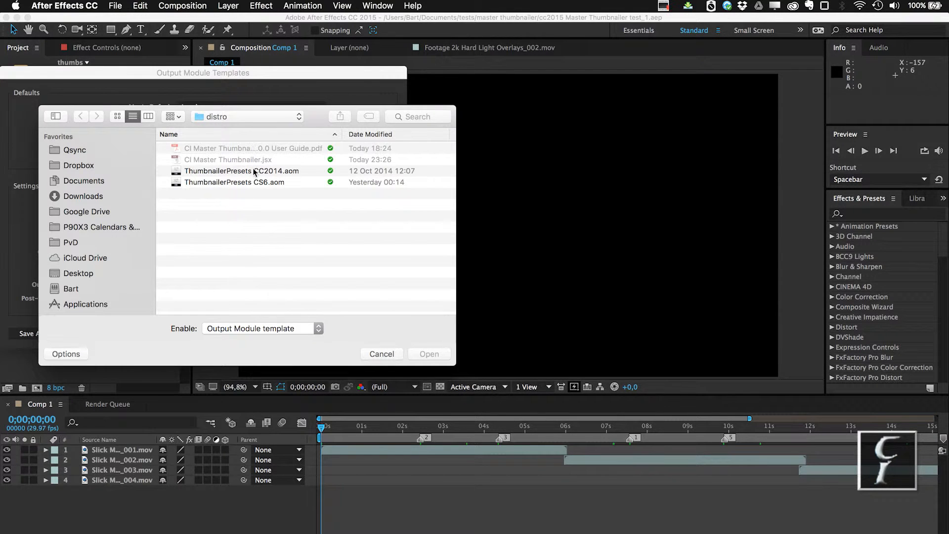
{"action": "double_click", "coordinate": [254, 171]}
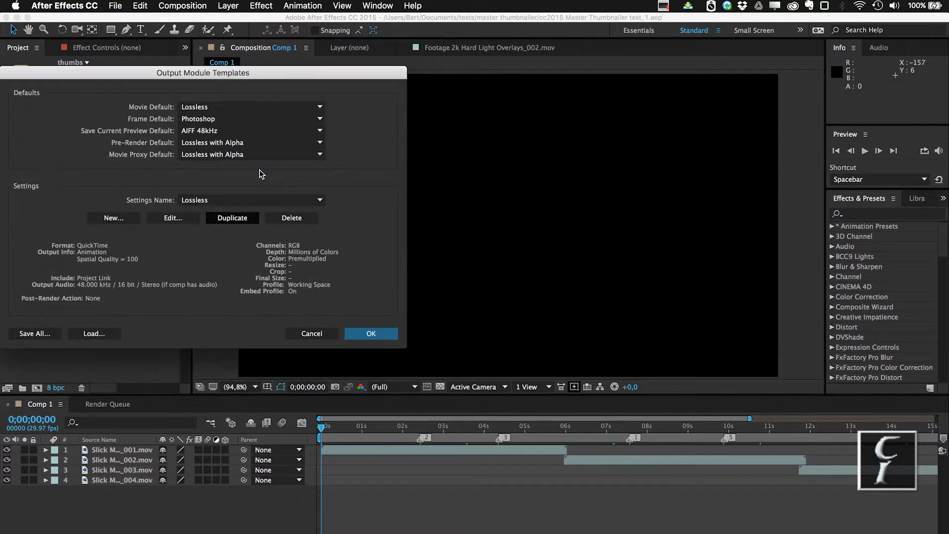
{"action": "left_click", "coordinate": [575, 326]}
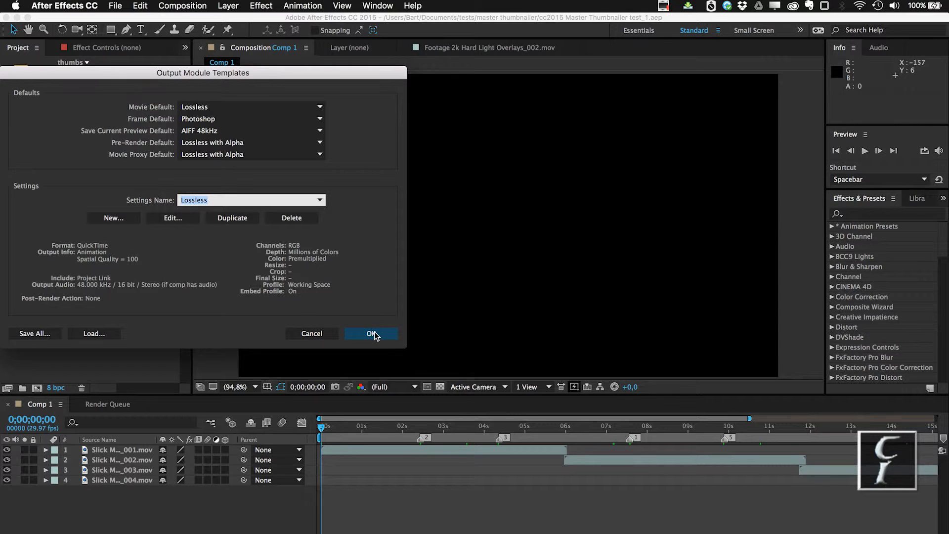
{"action": "left_click", "coordinate": [373, 335]}
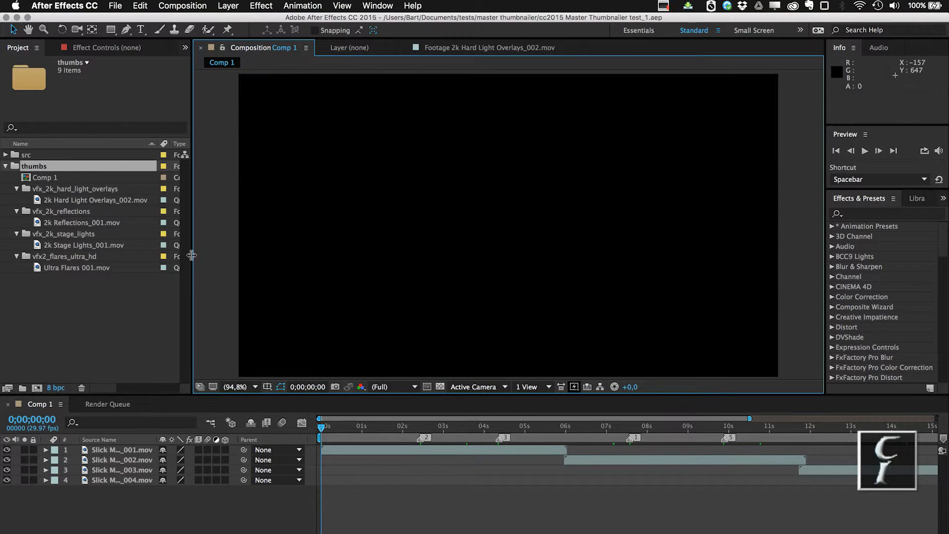
Open the CI Master Thumbnailer panel and view the folder selection for rendered thumbnails without changing the path.
{"action": "left_click", "coordinate": [378, 6]}
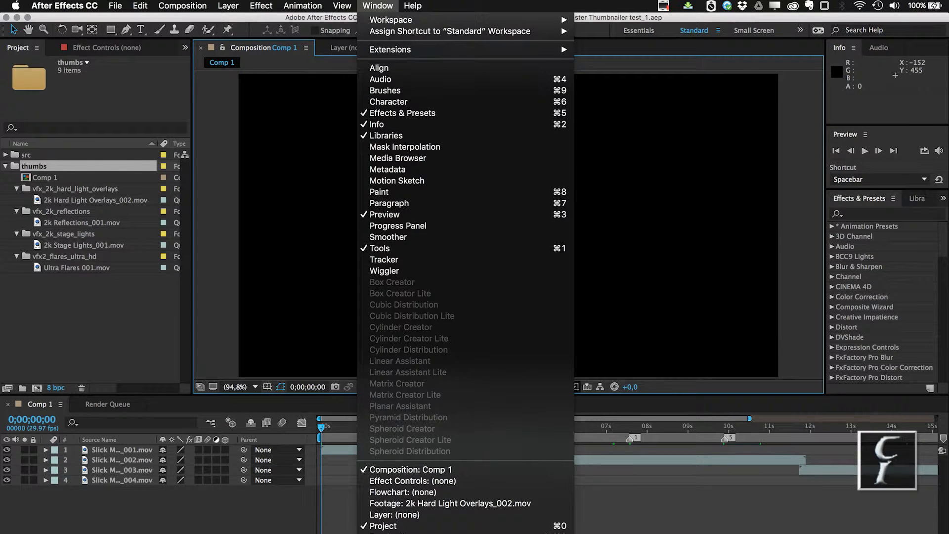
{"action": "left_click", "coordinate": [401, 473]}
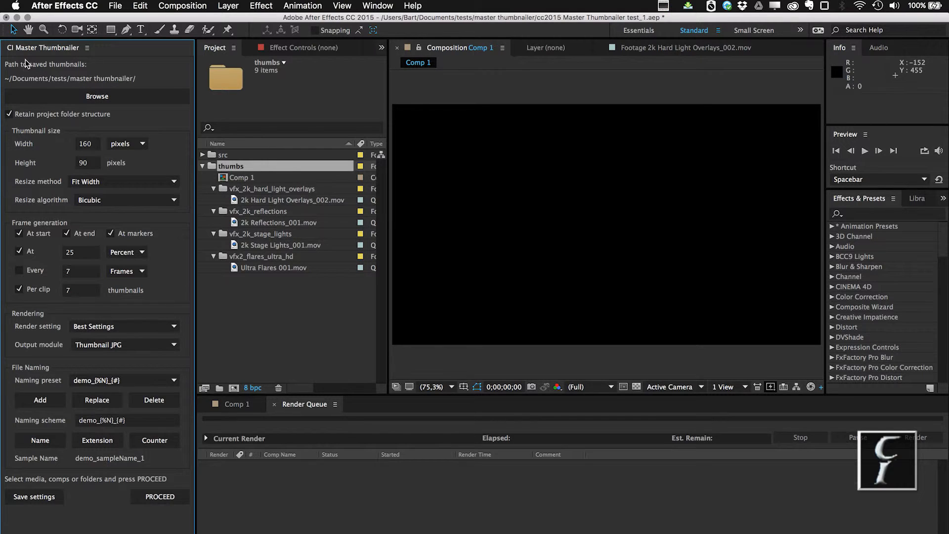
{"action": "left_click", "coordinate": [139, 96]}
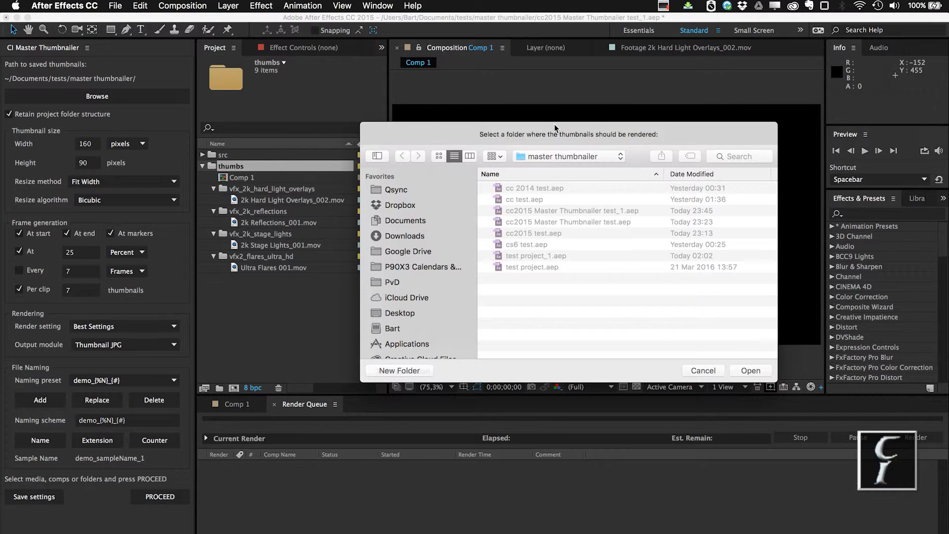
{"action": "left_click", "coordinate": [700, 368]}
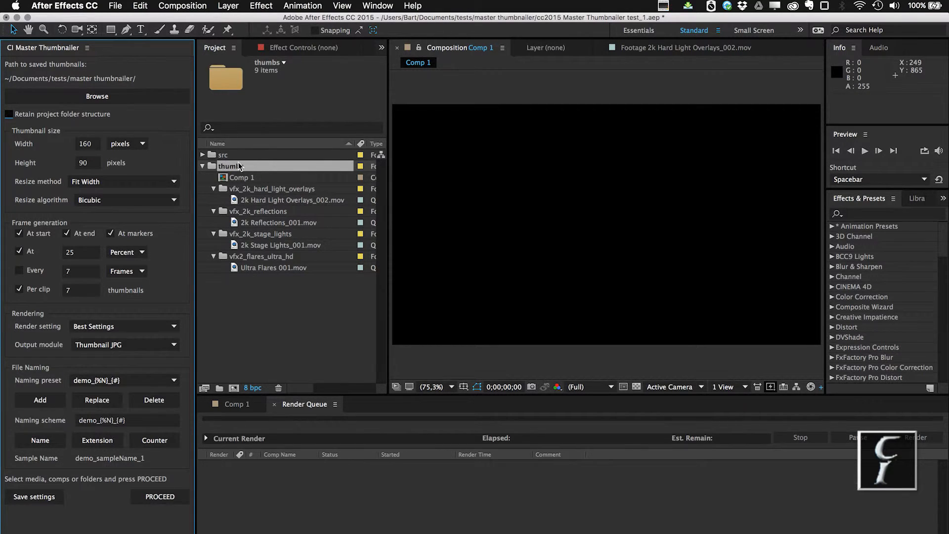
Enable Retain project folder structure and look at the unit choices for the thumbnail size.
{"action": "left_click", "coordinate": [46, 115]}
{"action": "left_click", "coordinate": [126, 146]}
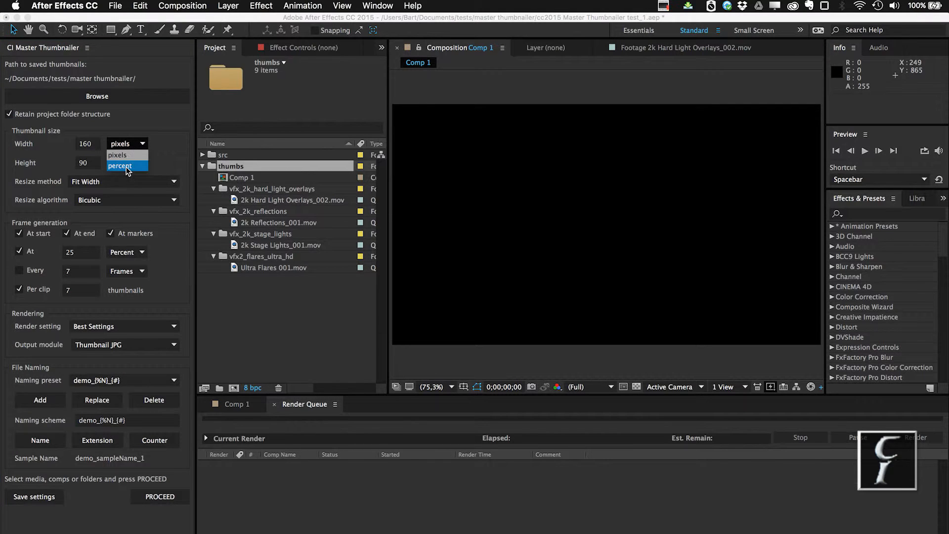
{"action": "left_click", "coordinate": [165, 146]}
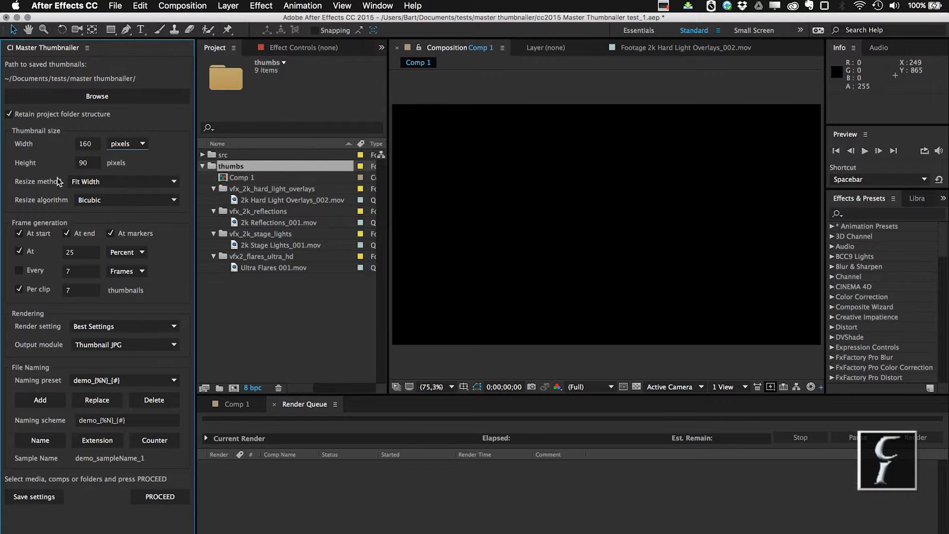
Review the available resize methods and choose Bicubic as the resize algorithm.
{"action": "left_click", "coordinate": [100, 183]}
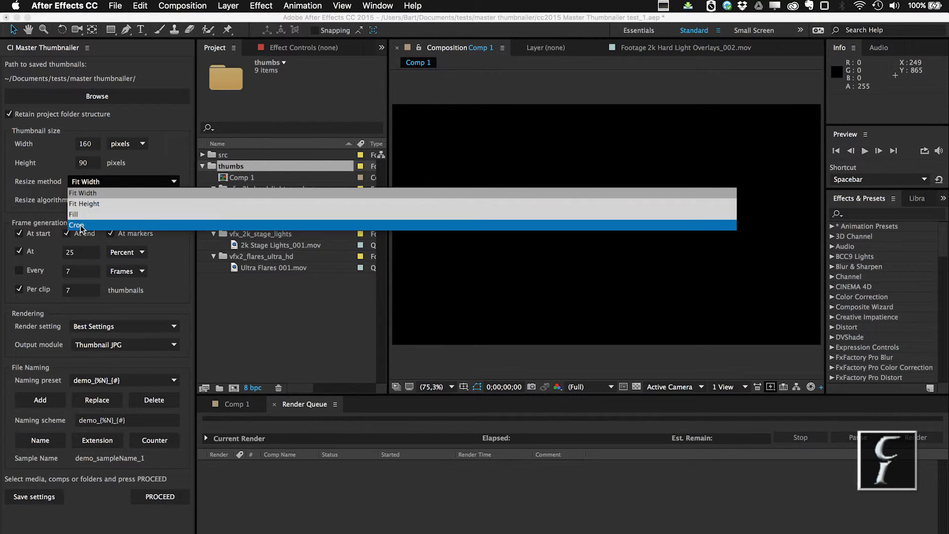
{"action": "left_click", "coordinate": [43, 184]}
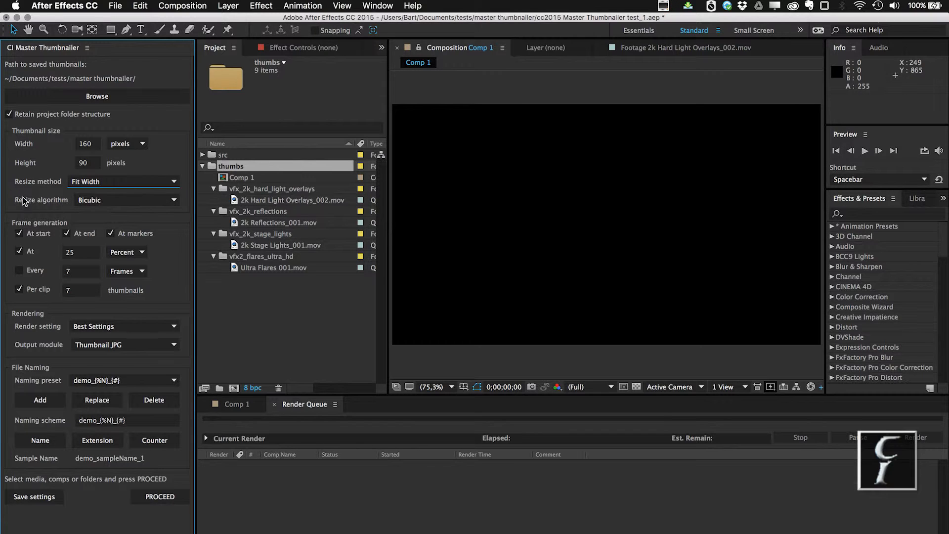
{"action": "left_click", "coordinate": [101, 202]}
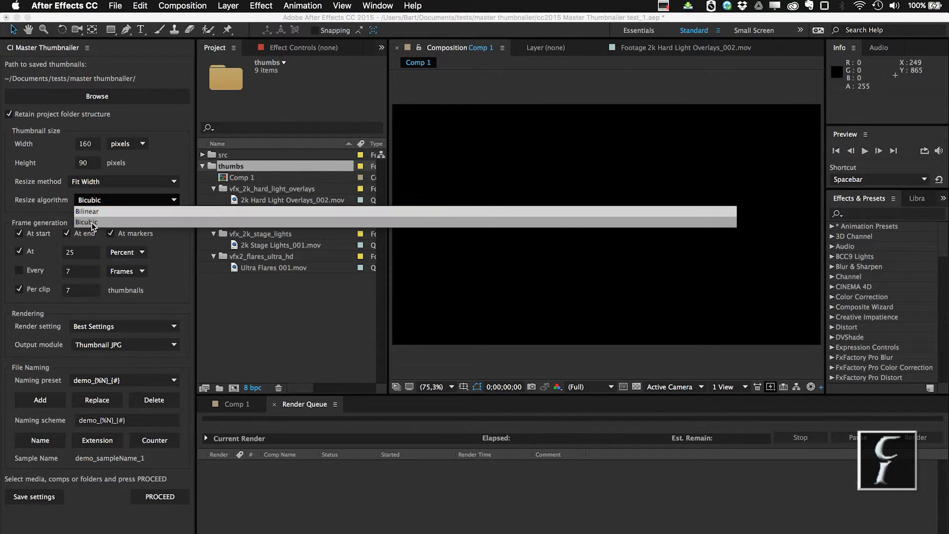
{"action": "left_click", "coordinate": [91, 222]}
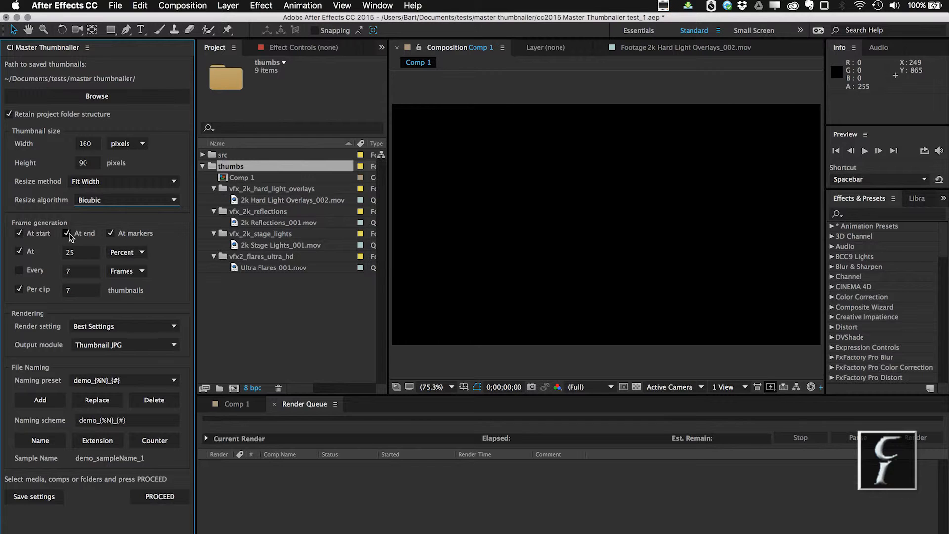
Show the Comp 1 timeline, open the 2k Hard Light Overlays_002.mov footage and scrub it to 0:00:00:20.
{"action": "left_click", "coordinate": [252, 403]}
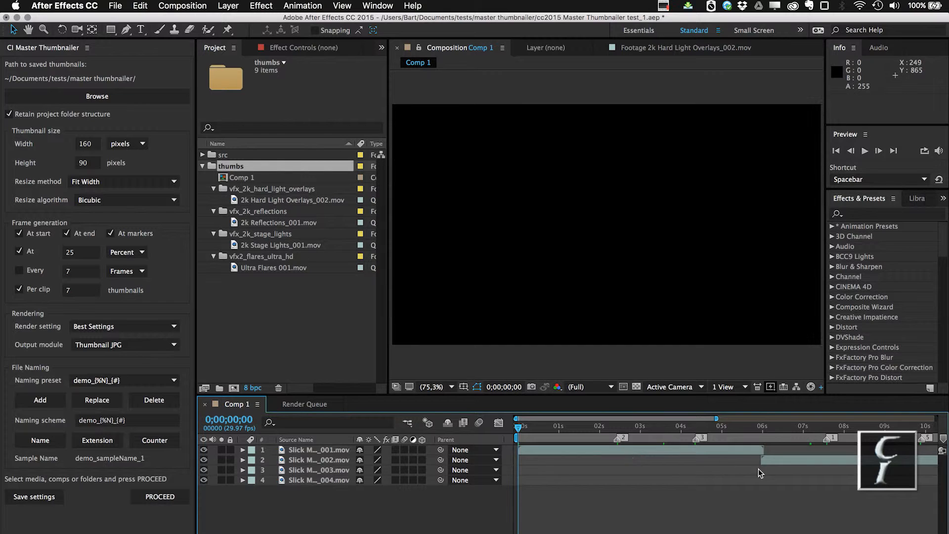
{"action": "double_click", "coordinate": [242, 200]}
{"action": "left_click_drag", "start_coordinate": [440, 361], "coordinate": [616, 364]}
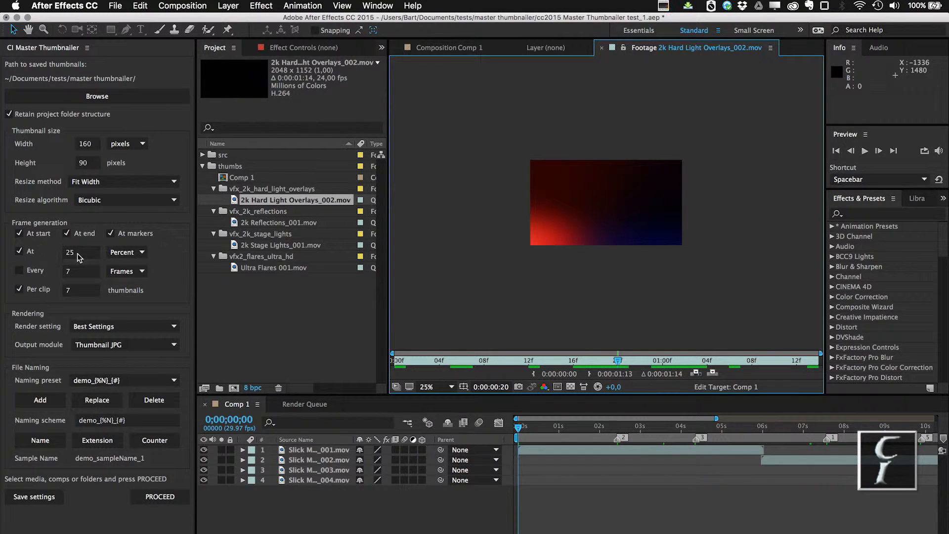
Try Frames and Seconds as the unit of the At frame position and set it back to Percent.
{"action": "left_click", "coordinate": [127, 252]}
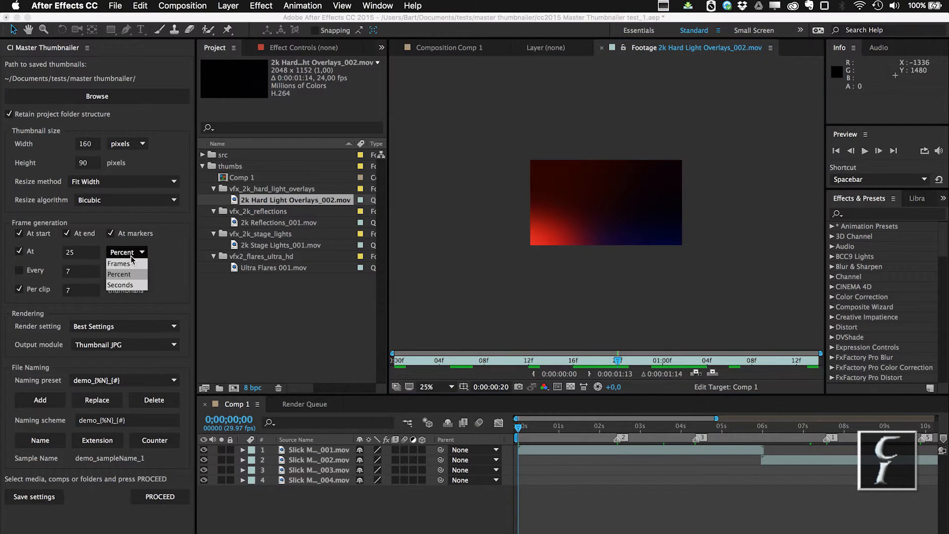
{"action": "left_click", "coordinate": [134, 268]}
{"action": "left_click", "coordinate": [123, 252]}
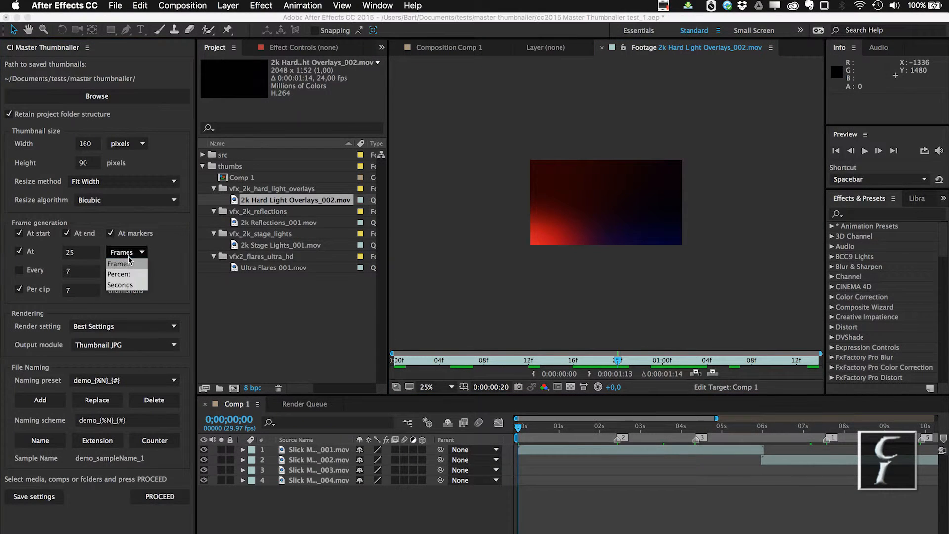
{"action": "left_click", "coordinate": [130, 289]}
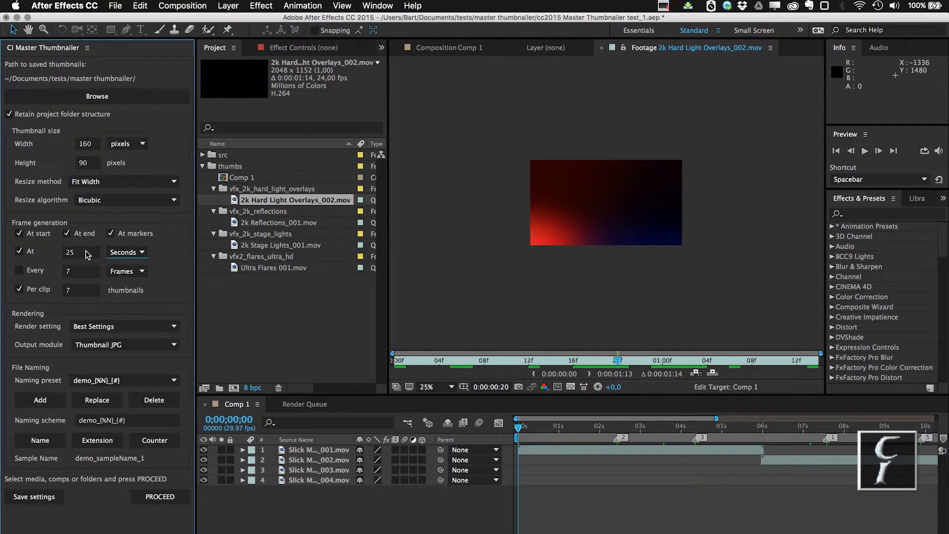
{"action": "left_click", "coordinate": [124, 252]}
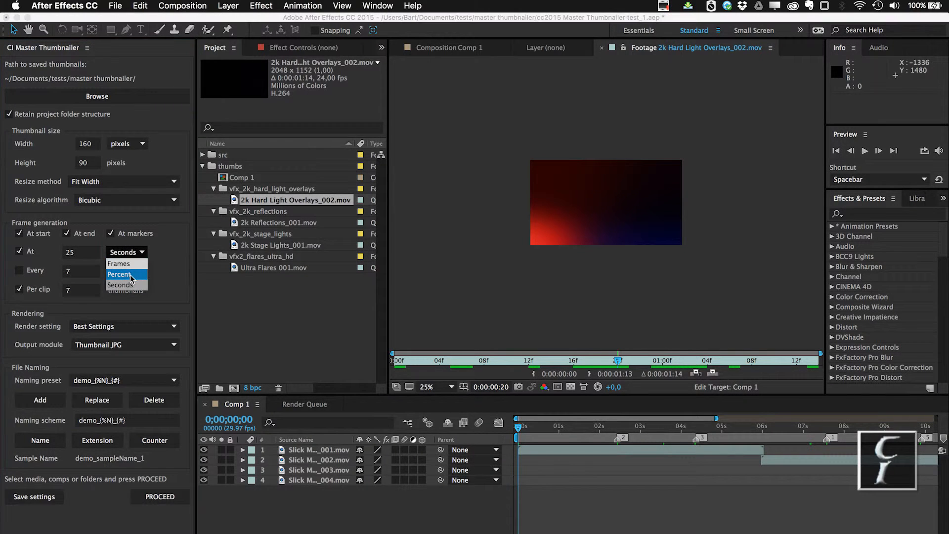
{"action": "left_click", "coordinate": [124, 278]}
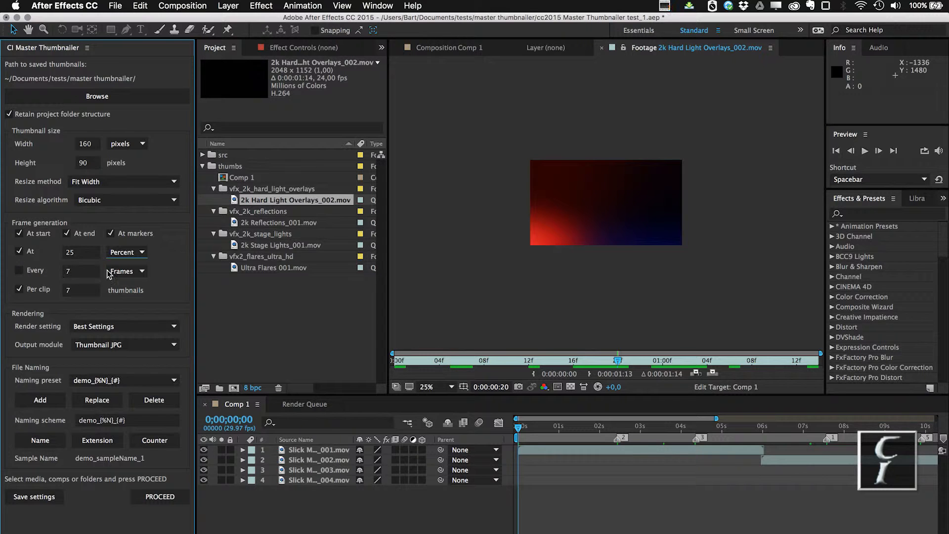
Try Percent as the unit of the Every interval and set it back to Frames.
{"action": "left_click", "coordinate": [131, 272]}
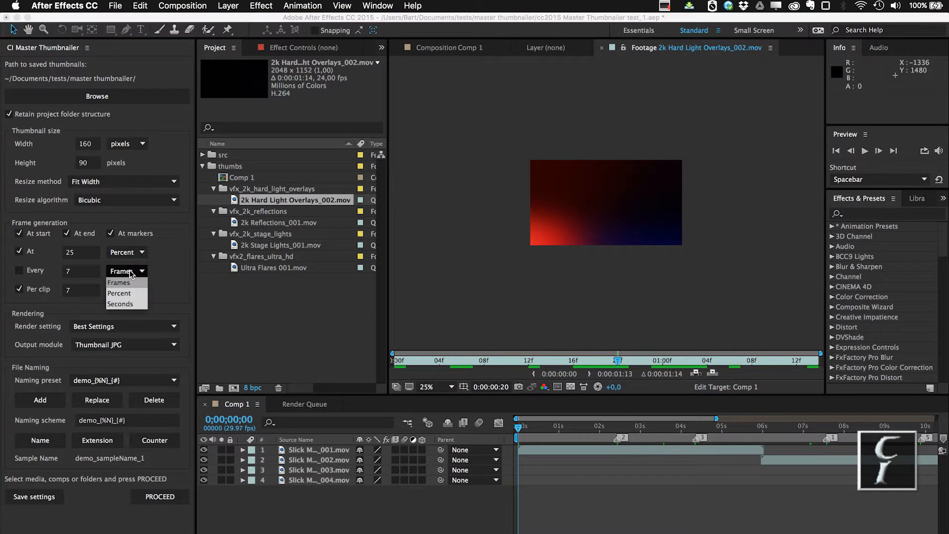
{"action": "left_click", "coordinate": [121, 295]}
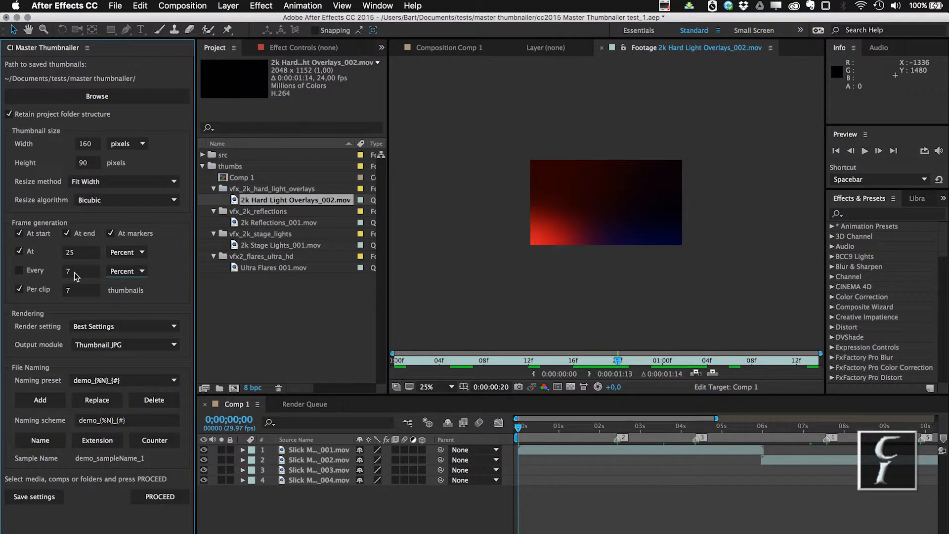
{"action": "left_click", "coordinate": [129, 272]}
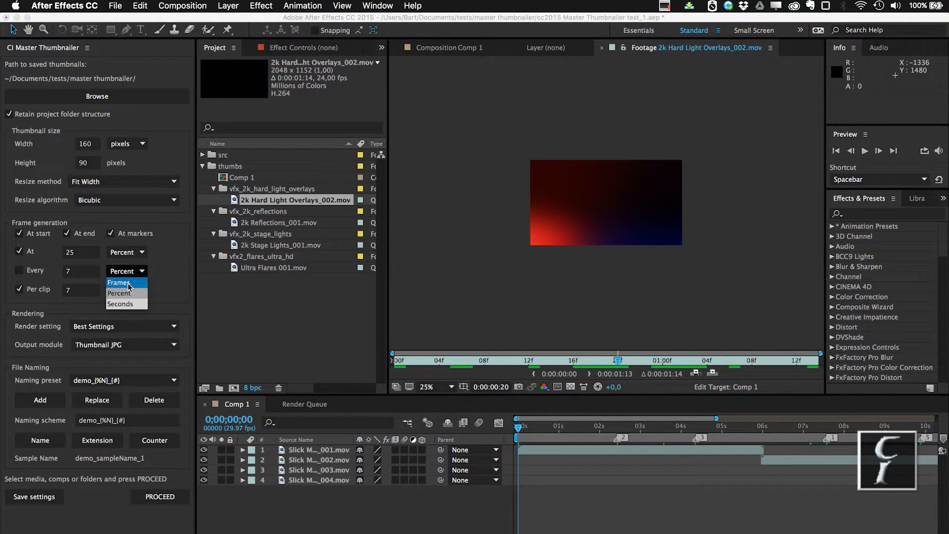
{"action": "left_click", "coordinate": [132, 284]}
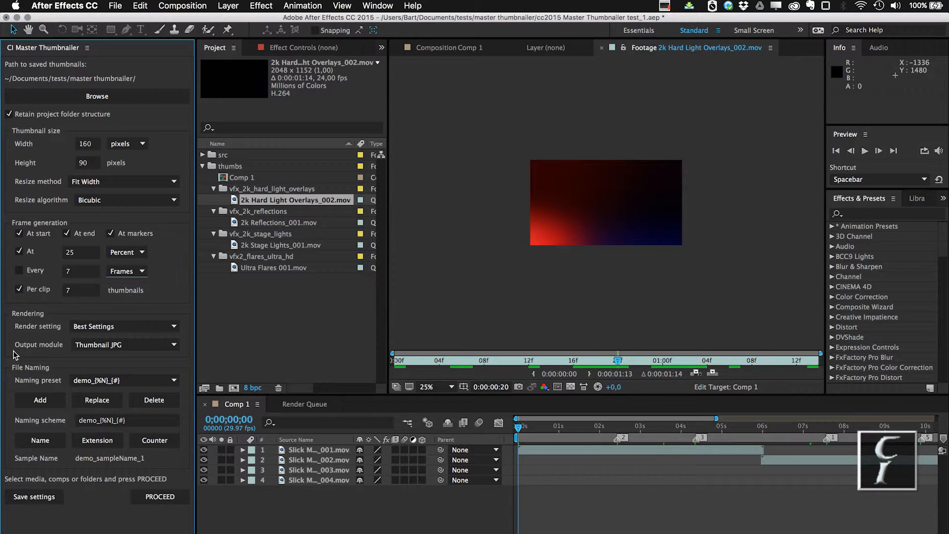
Review the available render settings and the thumbnail output module formats.
{"action": "left_click", "coordinate": [115, 330]}
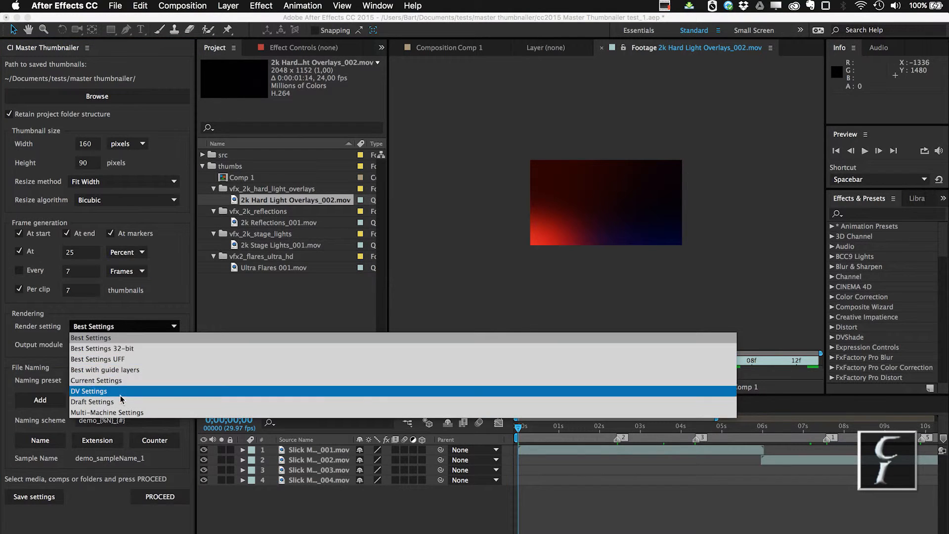
{"action": "left_click", "coordinate": [152, 304]}
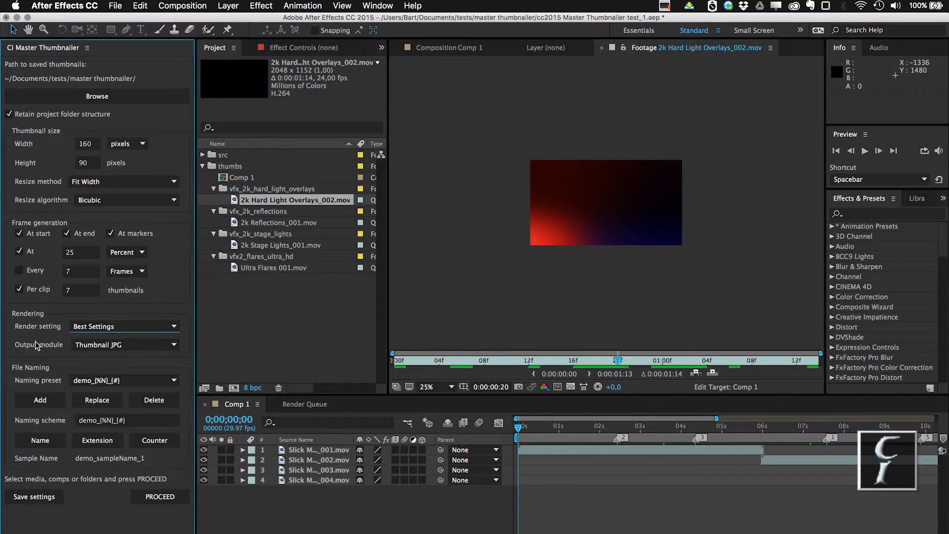
{"action": "left_click", "coordinate": [99, 346]}
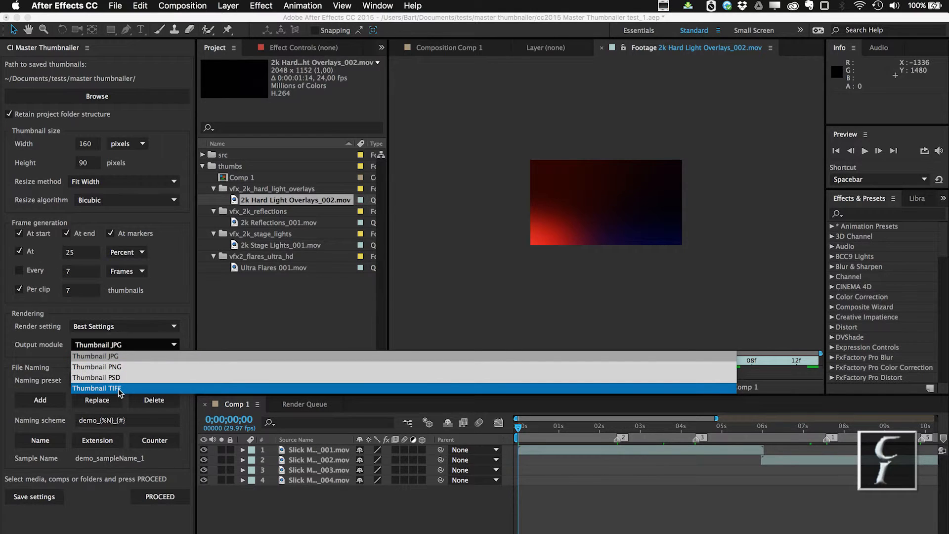
{"action": "left_click", "coordinate": [49, 368]}
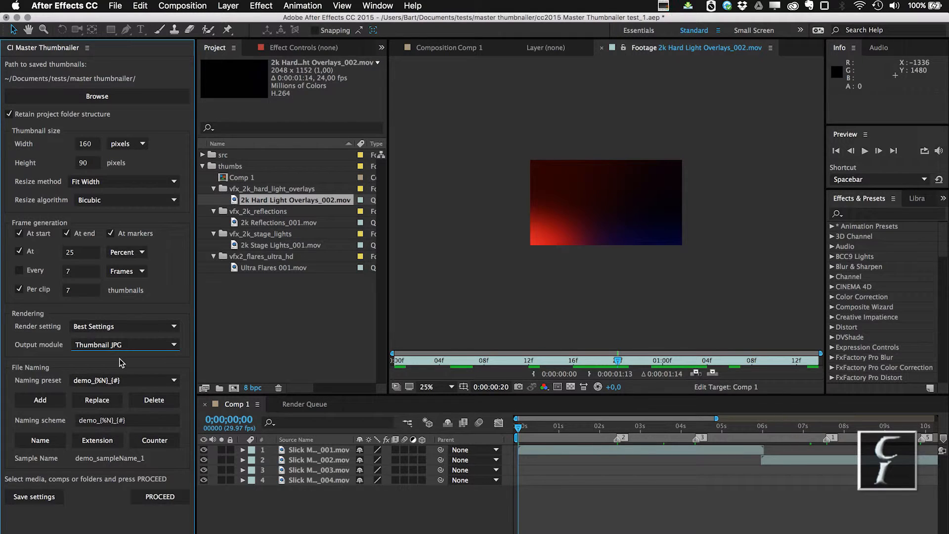
Review the thumbnail output module formats, and try the th_{%N}_{#} naming preset before setting it back to demo_{%N}_{#}.
{"action": "left_click", "coordinate": [130, 345]}
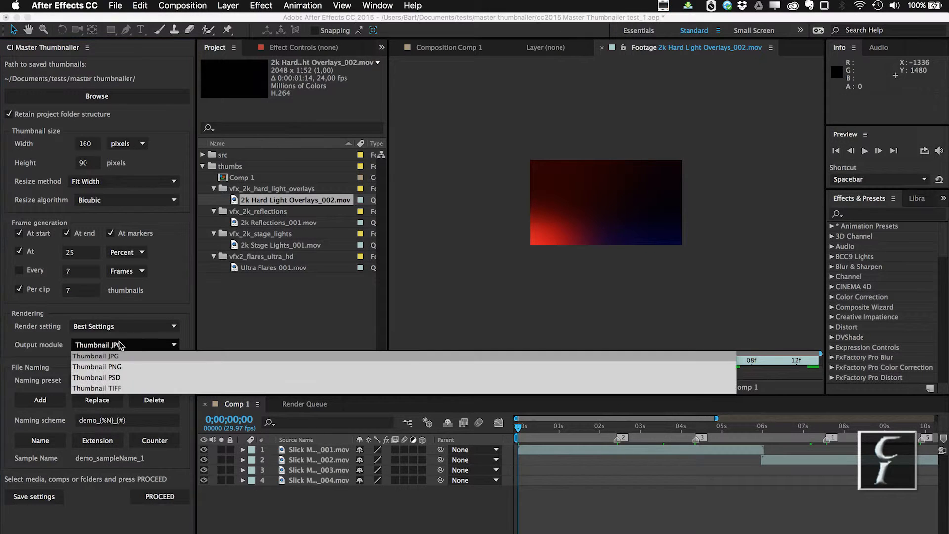
{"action": "left_click", "coordinate": [52, 350]}
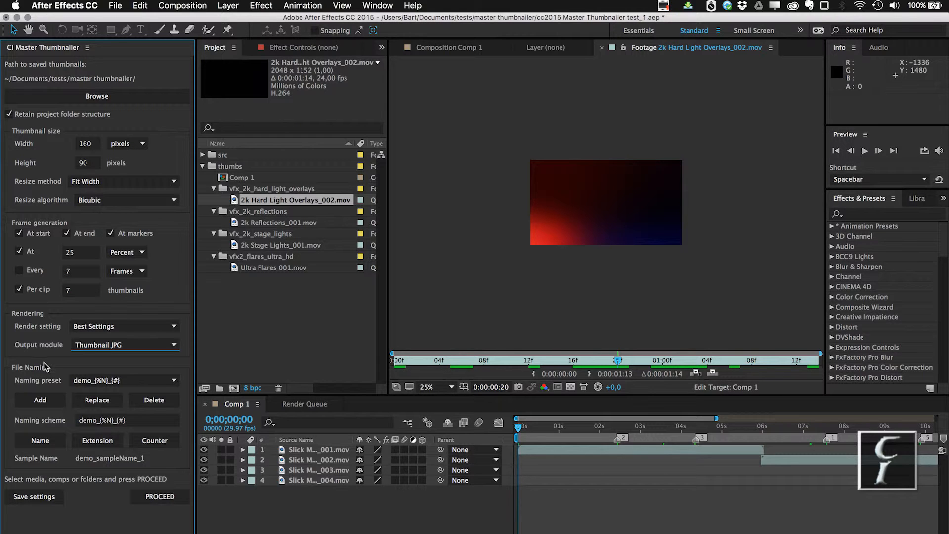
{"action": "left_click", "coordinate": [154, 382]}
{"action": "left_click", "coordinate": [148, 402]}
{"action": "left_click", "coordinate": [135, 381]}
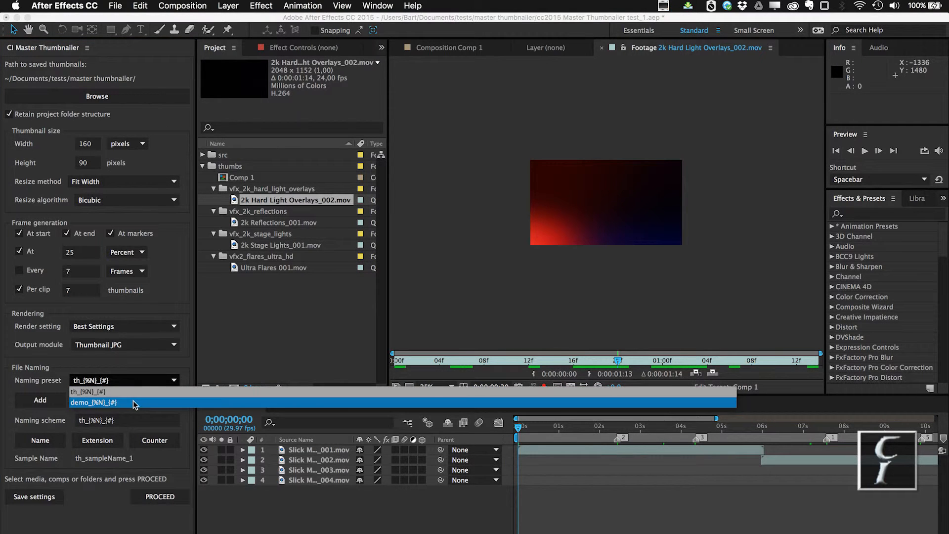
{"action": "left_click", "coordinate": [132, 402]}
Replace the naming scheme with thumb_{%N}_{#}, using the name and counter placeholders.
{"action": "left_click", "coordinate": [136, 419]}
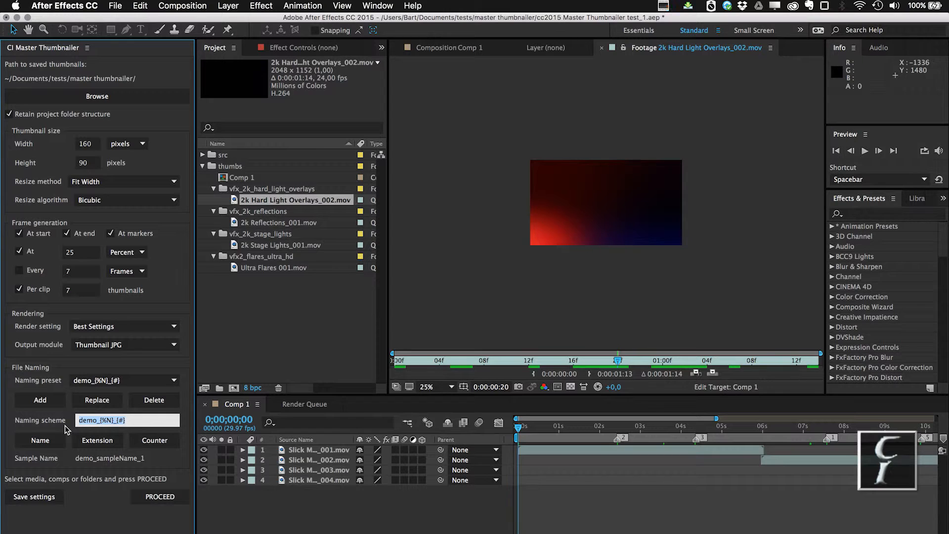
{"action": "type", "text": "thumb_"}
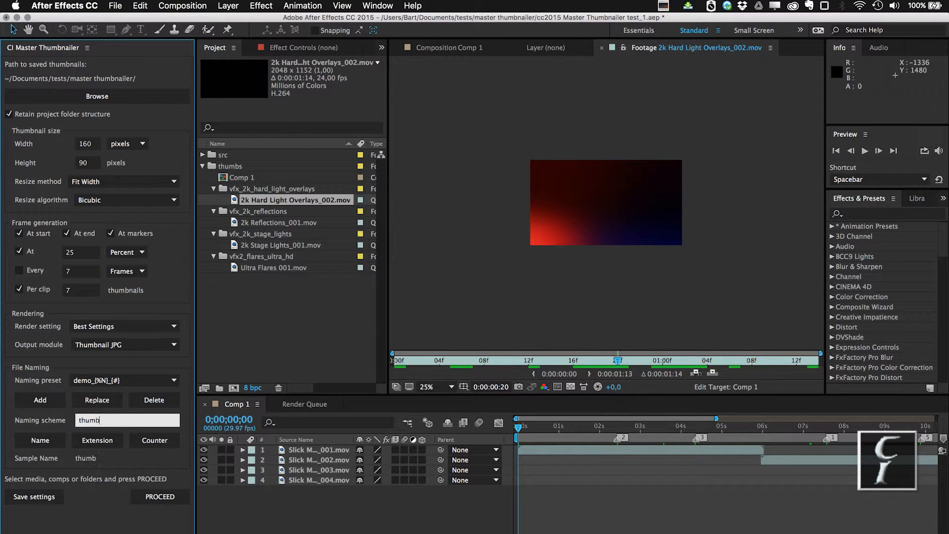
{"action": "left_click", "coordinate": [41, 440]}
{"action": "type", "text": "_"}
{"action": "left_click", "coordinate": [152, 440]}
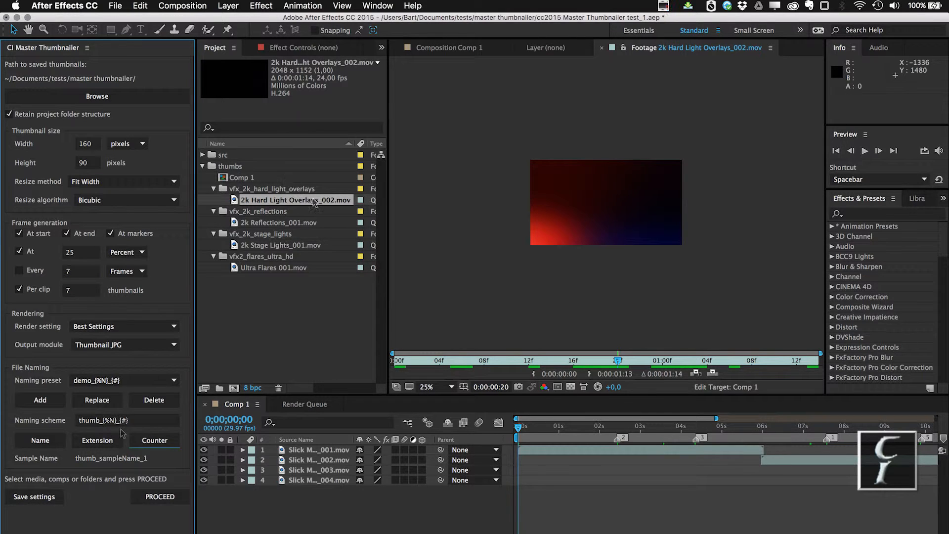
Add the thumb_{%N}_{#} scheme as a new naming preset and save the thumbnailer settings.
{"action": "left_click", "coordinate": [89, 402]}
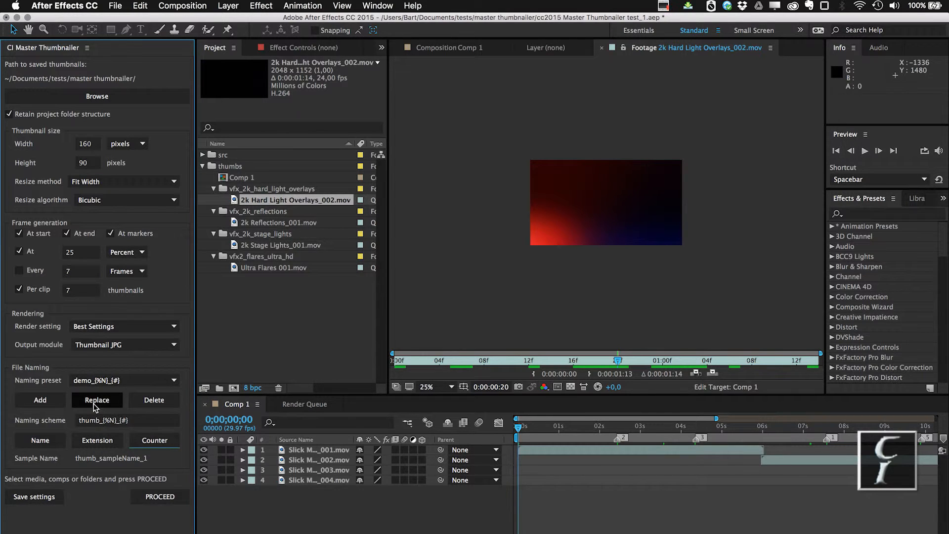
{"action": "left_click", "coordinate": [54, 403]}
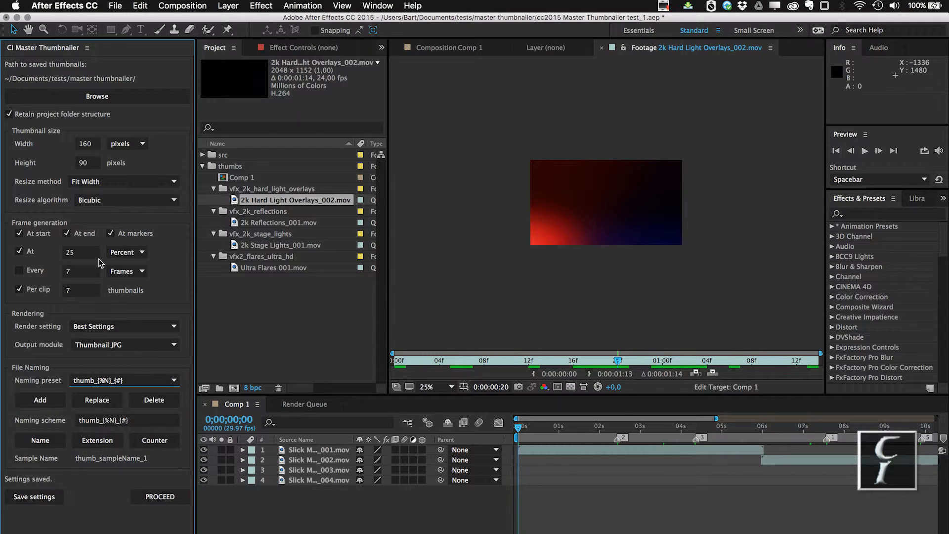
{"action": "left_click", "coordinate": [43, 498]}
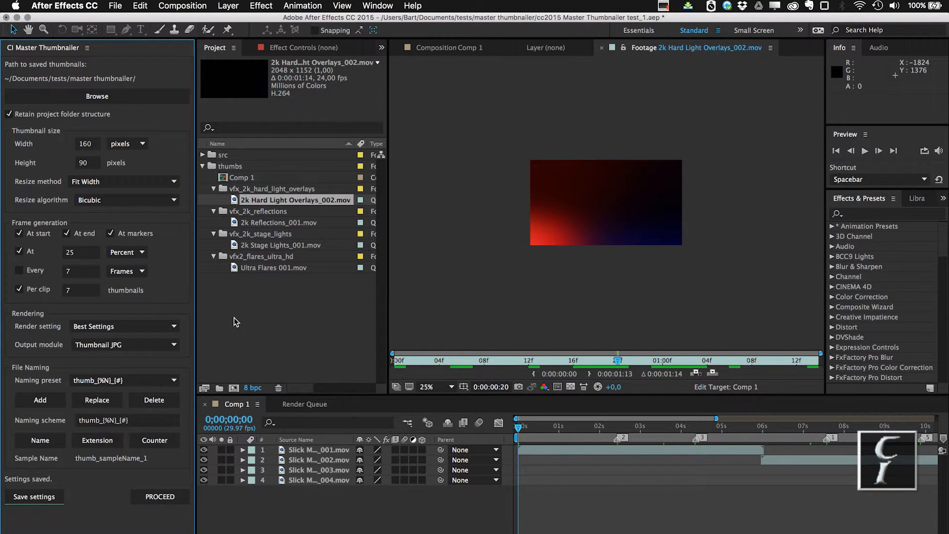
Switch to Path Finder and preview settings_v13.7.json and the CI Master Thumbnailer 1.0.0 User Guide.pdf.
{"action": "key", "text": "super+Tab"}
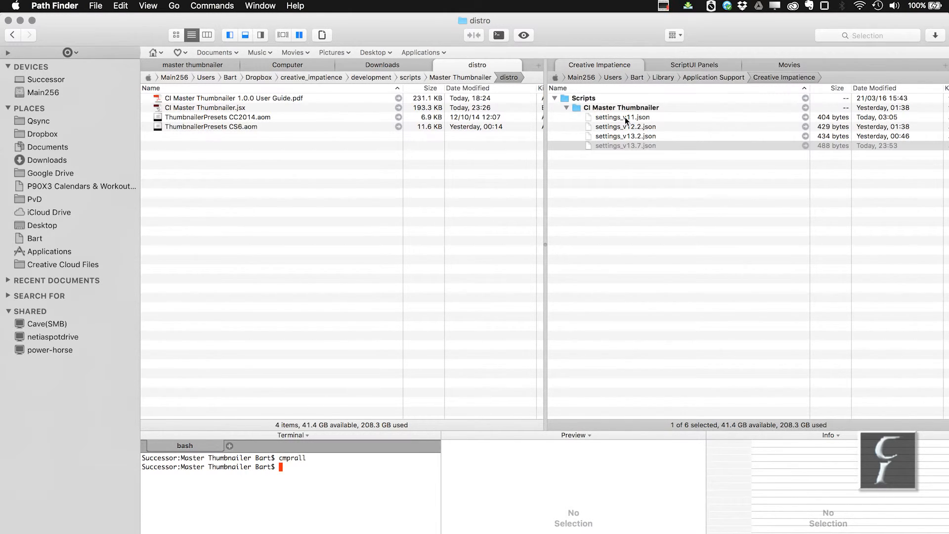
{"action": "left_click", "coordinate": [612, 146]}
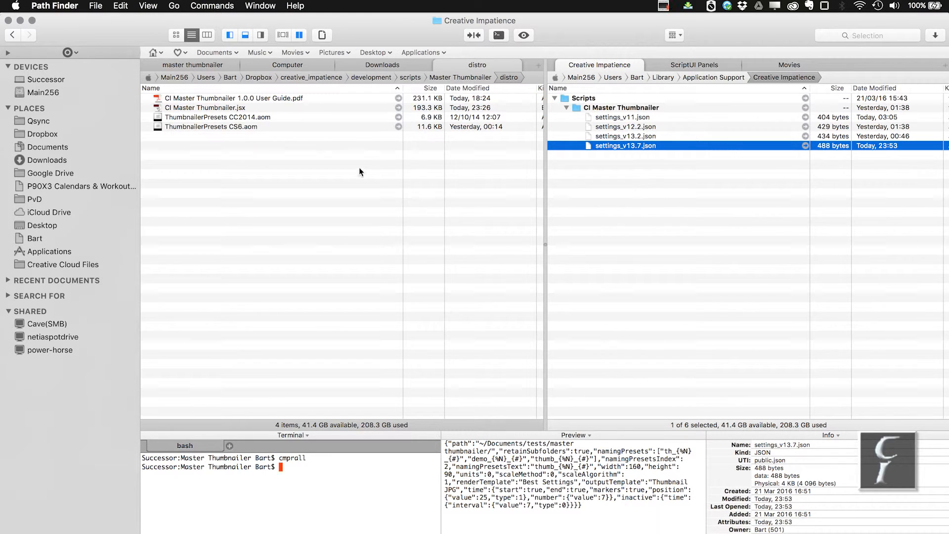
{"action": "left_click", "coordinate": [265, 98]}
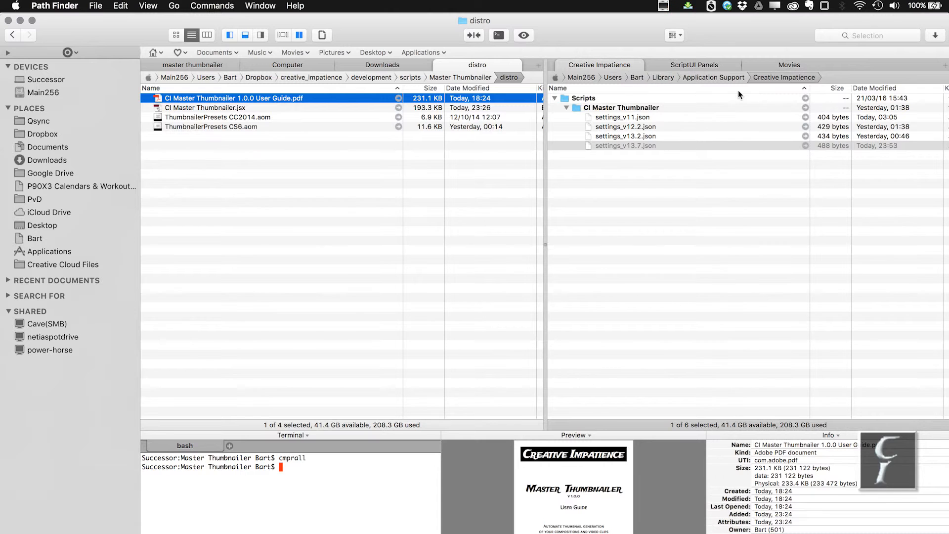
Switch back to After Effects CC 2015 and generate thumbnails for everything in the thumbs project folder.
{"action": "key", "text": "super+Tab"}
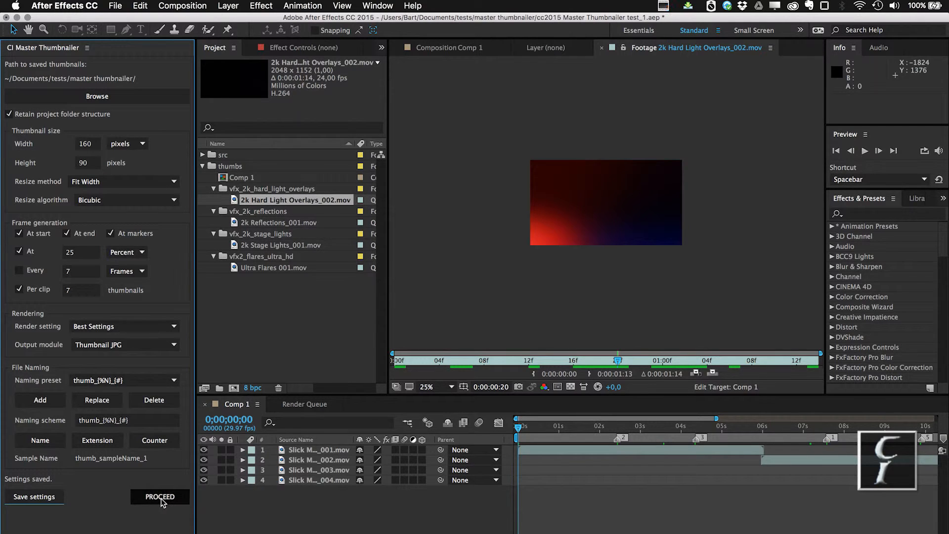
{"action": "left_click", "coordinate": [237, 169]}
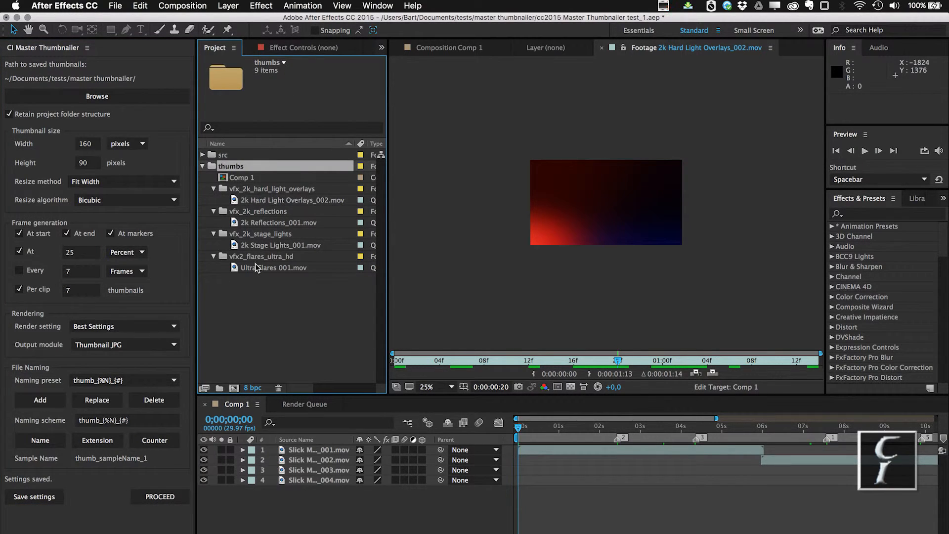
{"action": "left_click", "coordinate": [169, 486]}
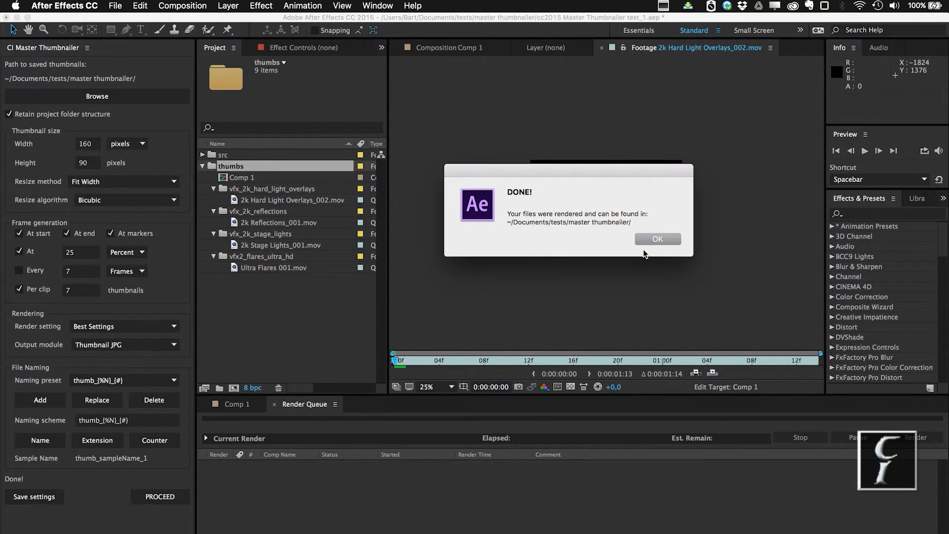
{"action": "left_click", "coordinate": [658, 239]}
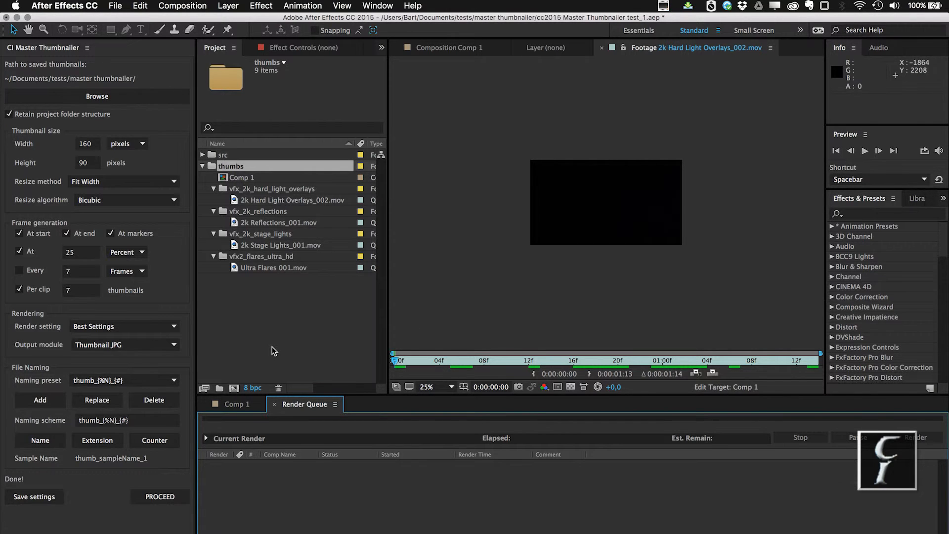
Switch to Path Finder and expand the thumbs folder inside the master thumbnailer output folder.
{"action": "key", "text": "super+Tab"}
{"action": "key", "text": "super+Tab"}
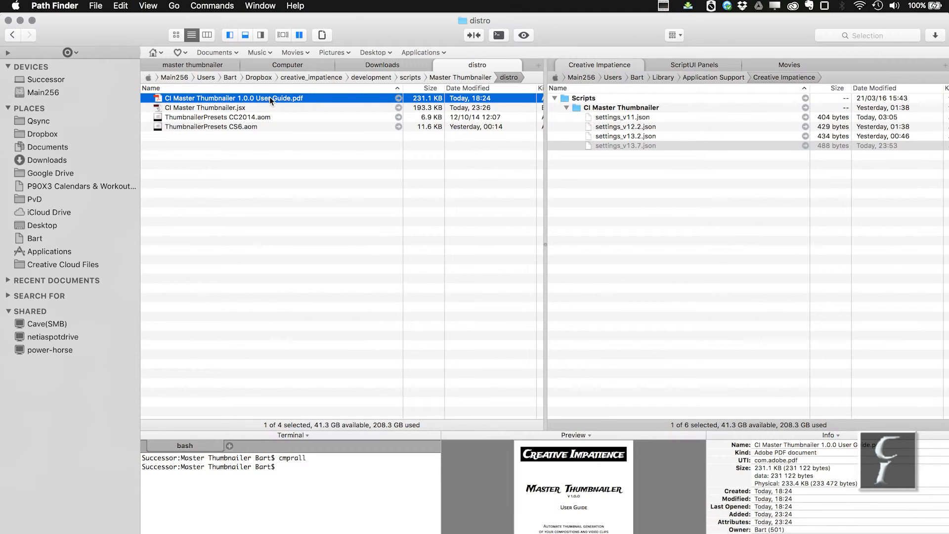
{"action": "left_click", "coordinate": [195, 65]}
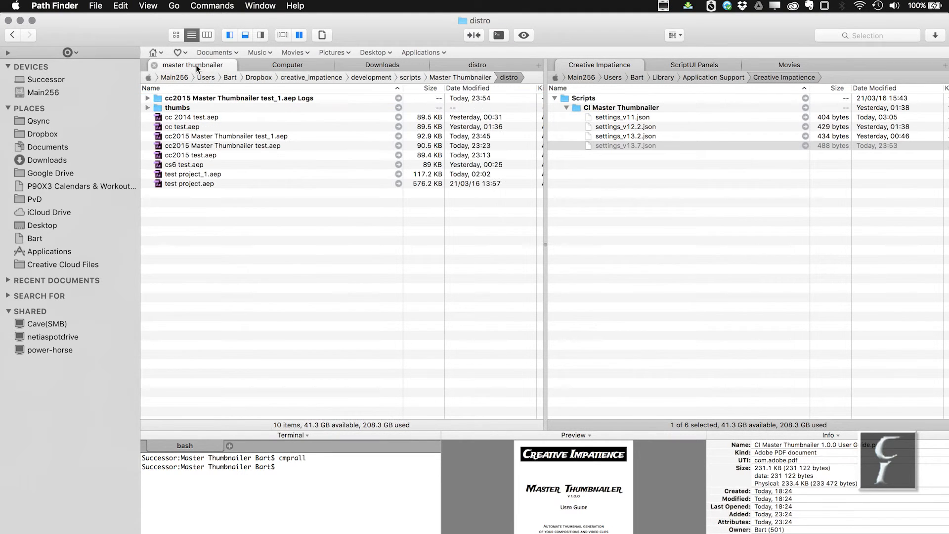
{"action": "left_click", "coordinate": [148, 107]}
Preview the Comp 1 thumbnails one by one, from thumb_Comp 1_1.jpg to thumb_Comp 1_12.jpg.
{"action": "left_click", "coordinate": [210, 155]}
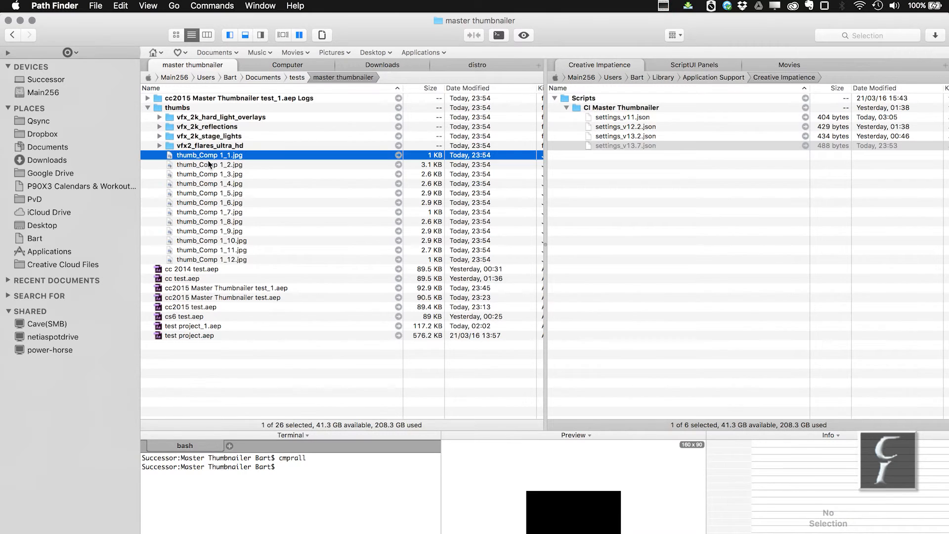
{"action": "key", "text": "Down"}
{"action": "key", "text": "Down"}
{"action": "key", "text": "Down"}
{"action": "key", "text": "Down"}
{"action": "key", "text": "Down"}
{"action": "key", "text": "Down"}
{"action": "key", "text": "Down"}
{"action": "key", "text": "Down"}
{"action": "key", "text": "Down"}
{"action": "key", "text": "Down"}
{"action": "key", "text": "Down"}
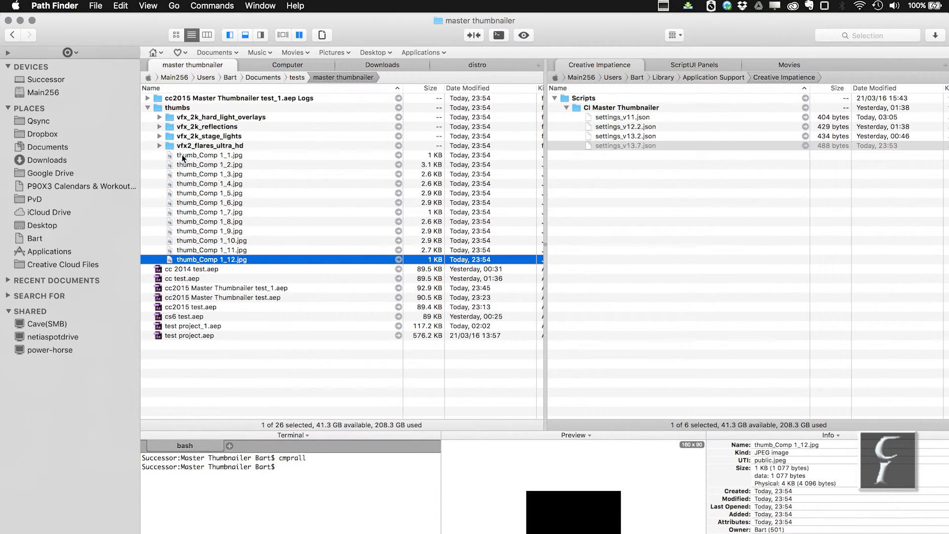
Expand the vfx2_flares_ultra_hd folder, preview its Ultra Flares 001 thumbnails, and select thumb_Comp 1_1.jpg again.
{"action": "left_click", "coordinate": [161, 145]}
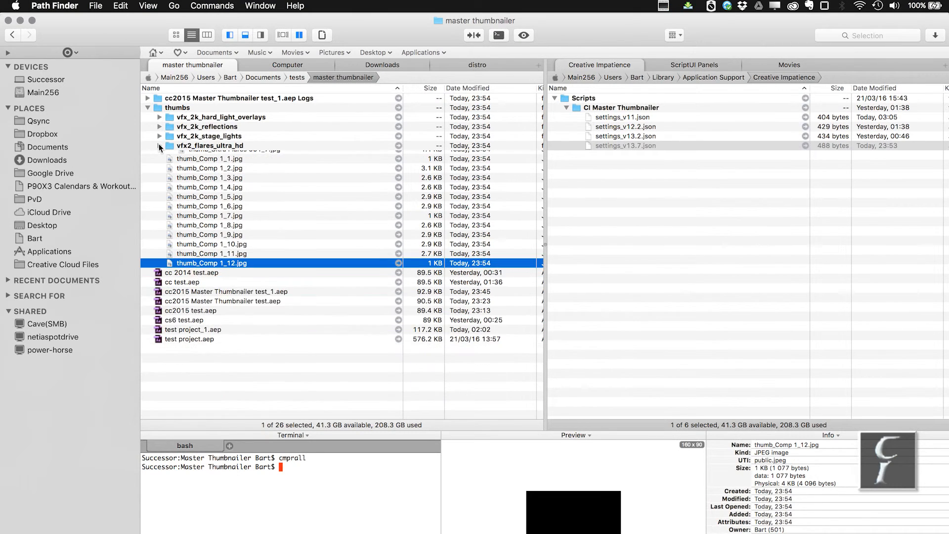
{"action": "left_click", "coordinate": [190, 155]}
{"action": "key", "text": "Down"}
{"action": "key", "text": "Down"}
{"action": "key", "text": "Down"}
{"action": "key", "text": "Down"}
{"action": "key", "text": "Down"}
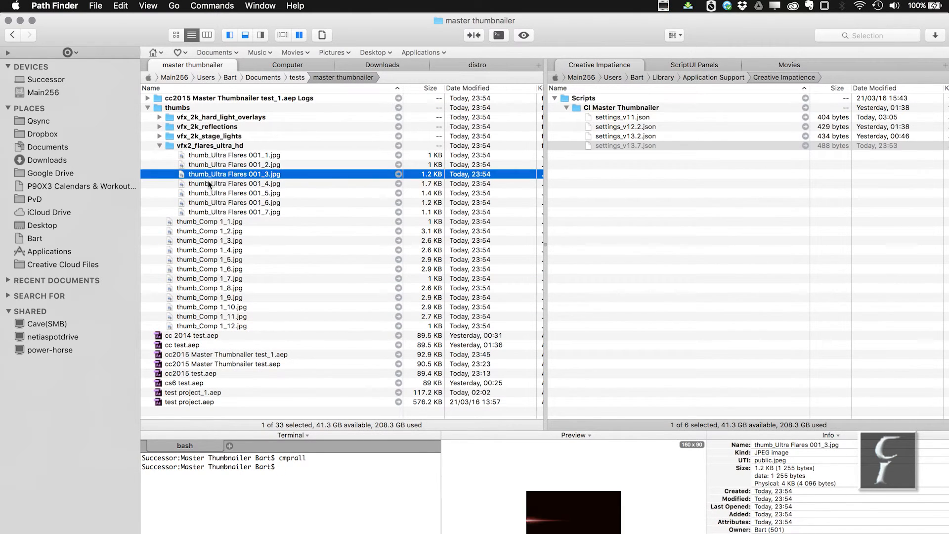
{"action": "key", "text": "Down"}
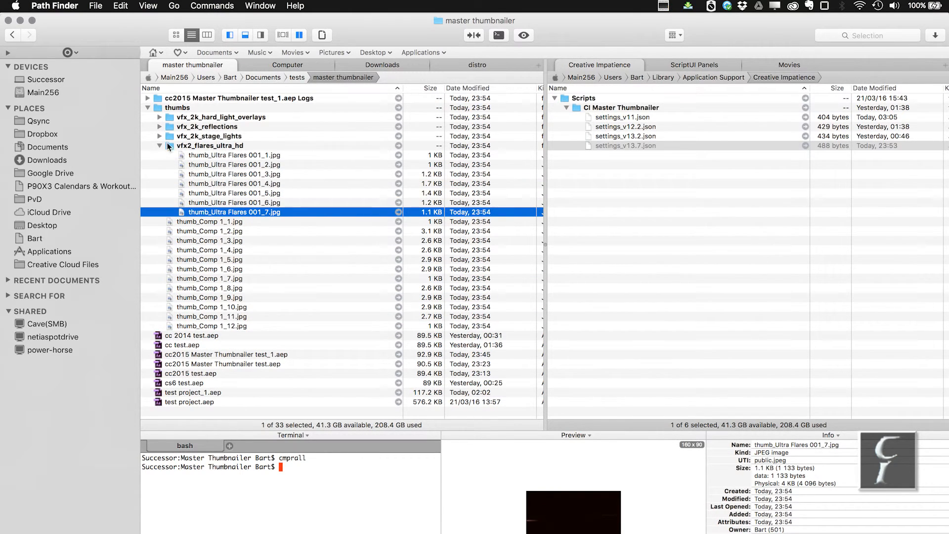
{"action": "left_click", "coordinate": [236, 221]}
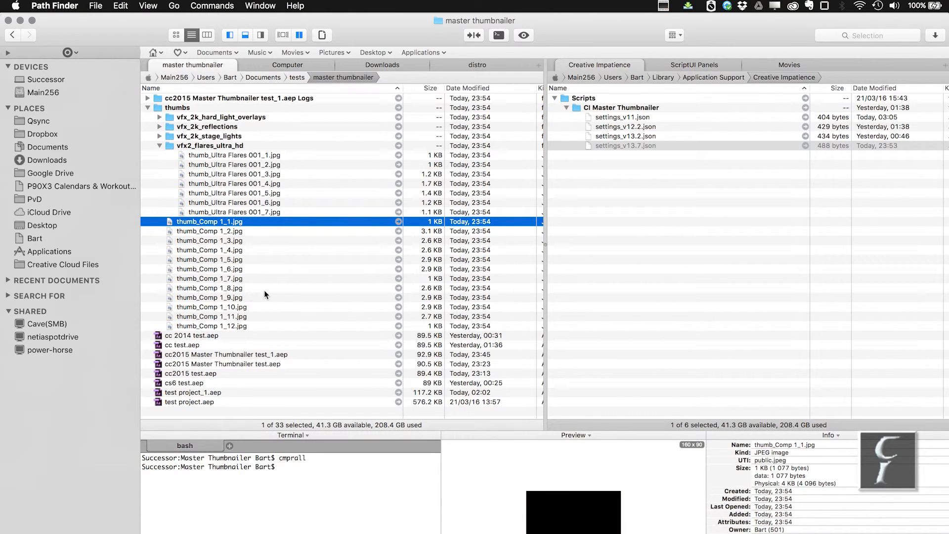
Switch back to After Effects CC 2015, show the Comp 1 timeline and extend its visible time range to the comp's end.
{"action": "key", "text": "super+Tab"}
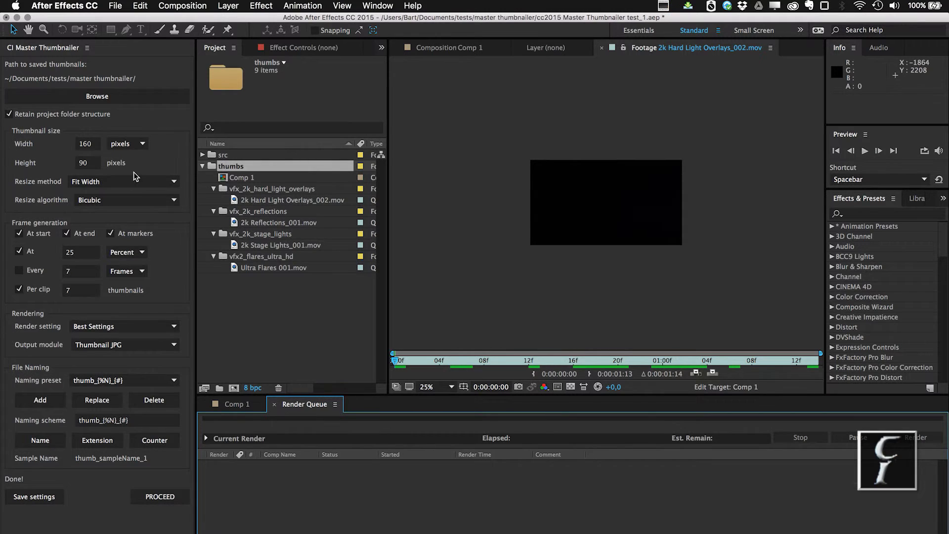
{"action": "left_click", "coordinate": [237, 404]}
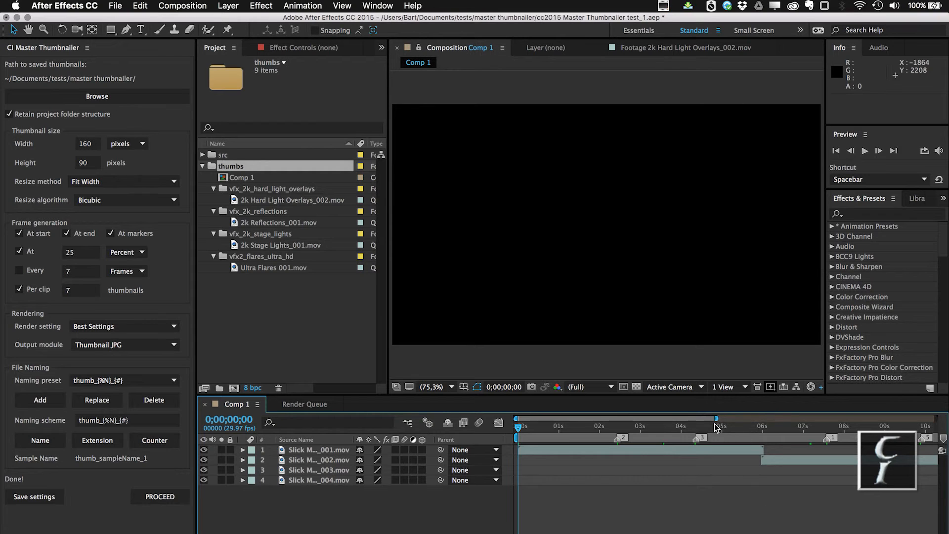
{"action": "left_click_drag", "start_coordinate": [721, 420], "coordinate": [936, 419]}
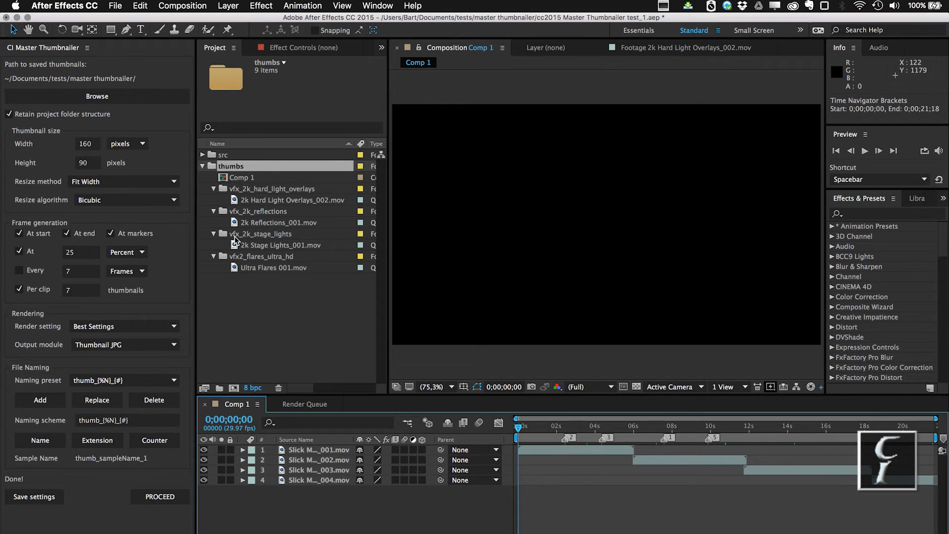
Try moving 2k Reflections_001.mov out of the vfx_2k_reflections folder to the project root, and undo the move.
{"action": "left_click", "coordinate": [264, 201]}
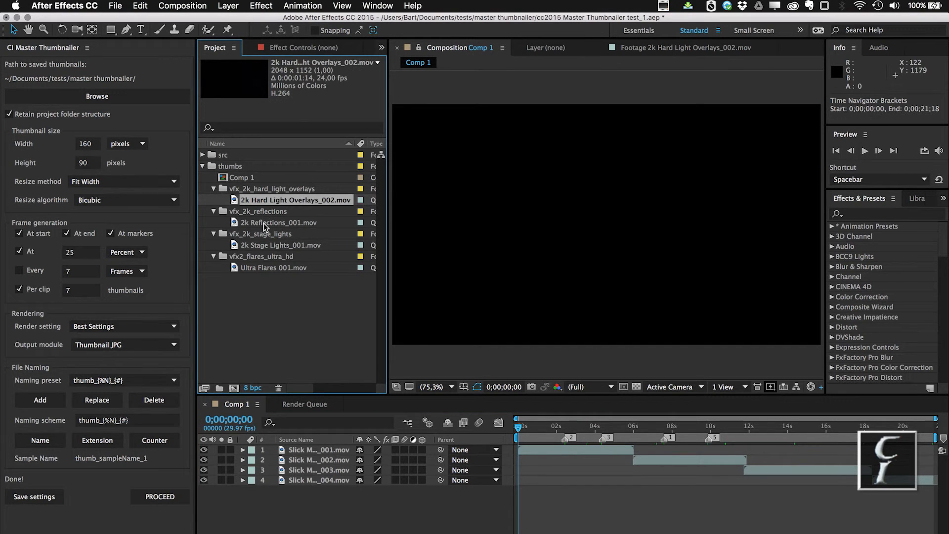
{"action": "left_click_drag", "start_coordinate": [272, 223], "coordinate": [272, 296]}
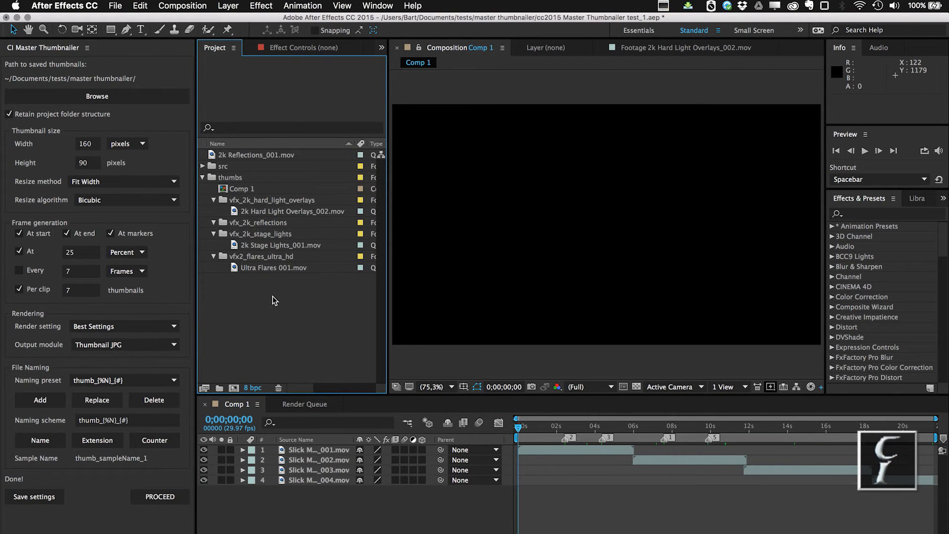
{"action": "key", "text": "super+z"}
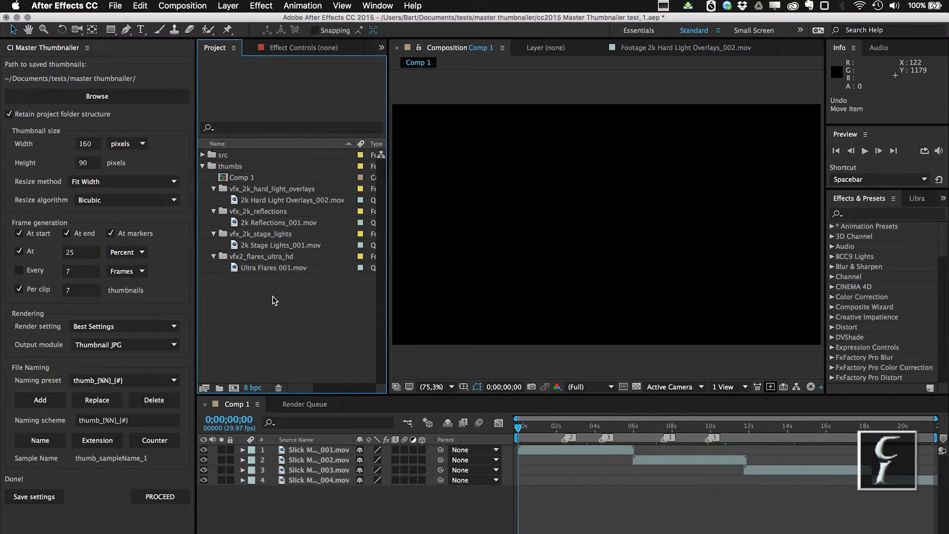
Switch to Adobe After Effects CS6.
{"action": "key", "text": "super+Tab"}
{"action": "key", "text": "super+Tab"}
{"action": "key", "text": "super+Tab"}
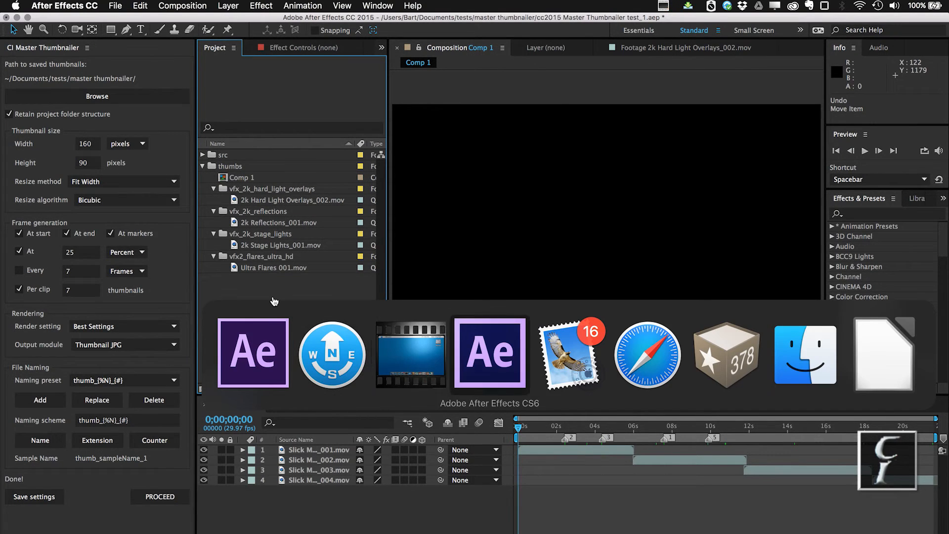